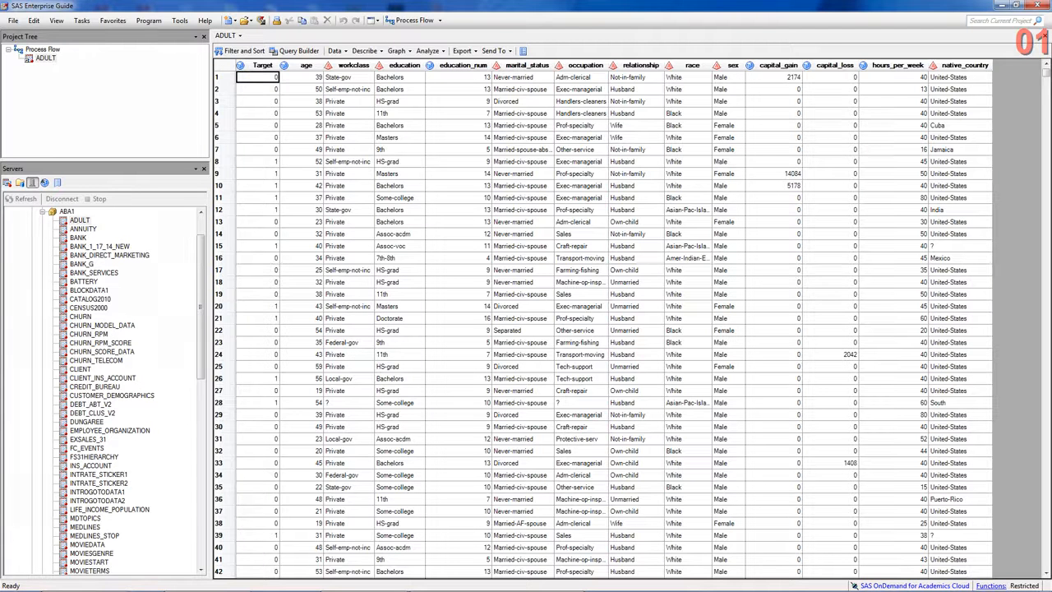
# Examine the education levels and the capital_gain values across the rows of the ADULT table.
pyautogui.click(400, 77)
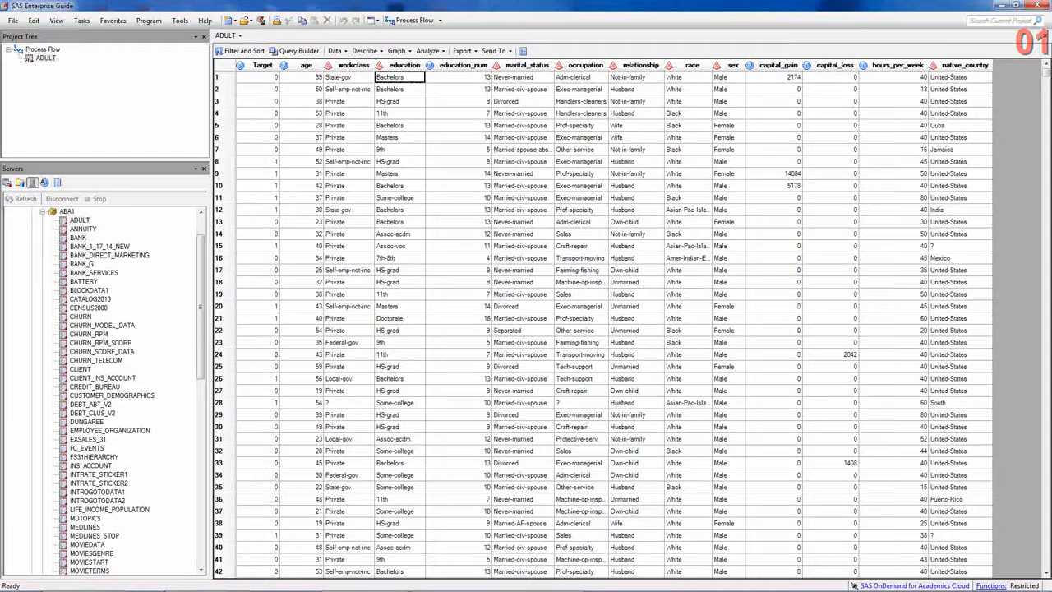
pyautogui.click(400, 88)
pyautogui.click(398, 101)
pyautogui.click(398, 114)
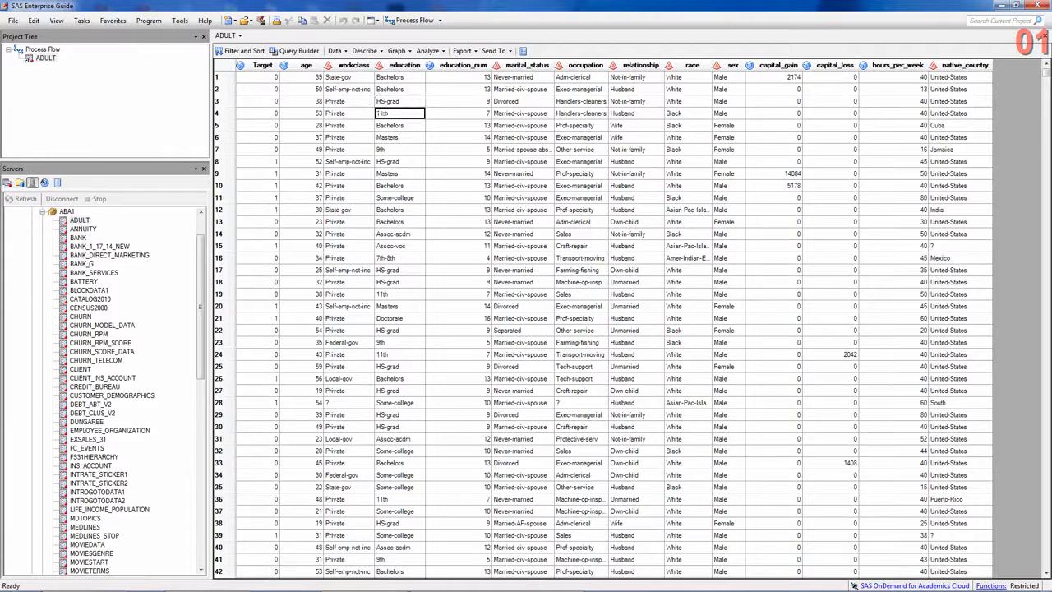
pyautogui.click(398, 126)
pyautogui.click(398, 137)
pyautogui.click(398, 150)
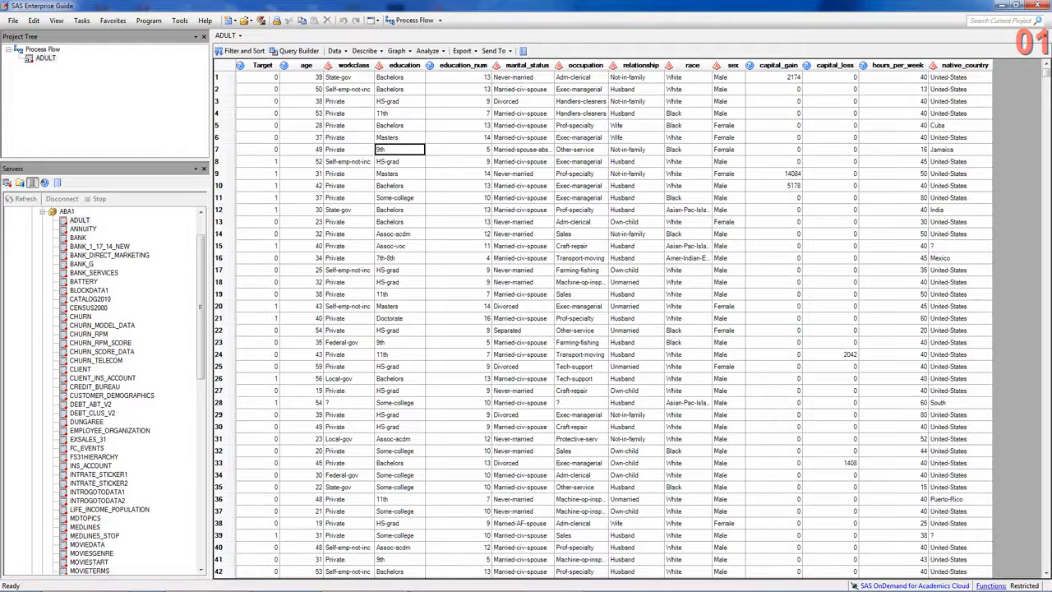
pyautogui.click(773, 78)
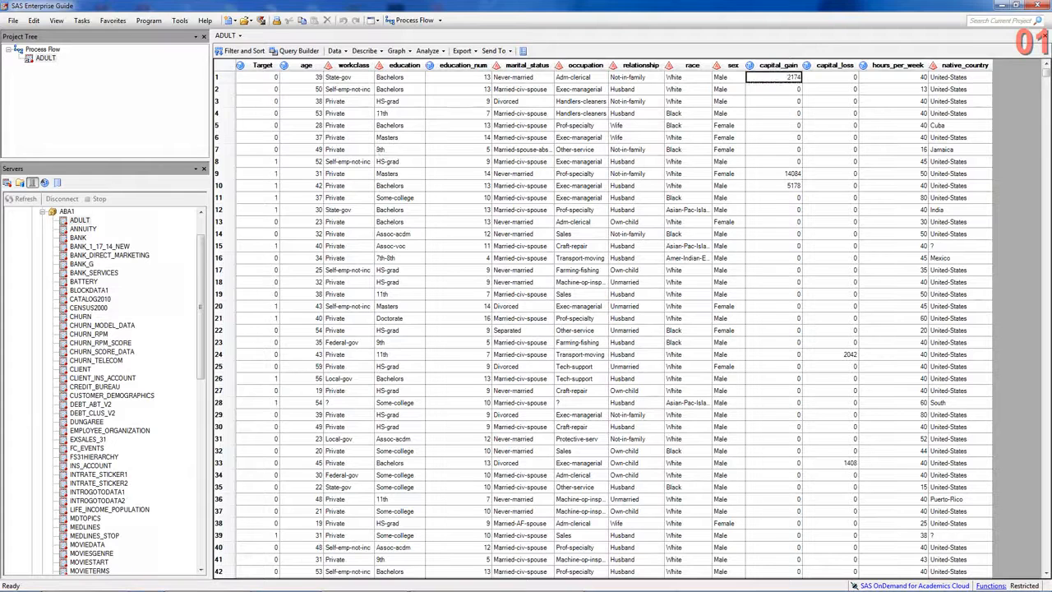
pyautogui.click(773, 89)
pyautogui.scroll(-20, 600, 320)
pyautogui.scroll(-20, 600, 321)
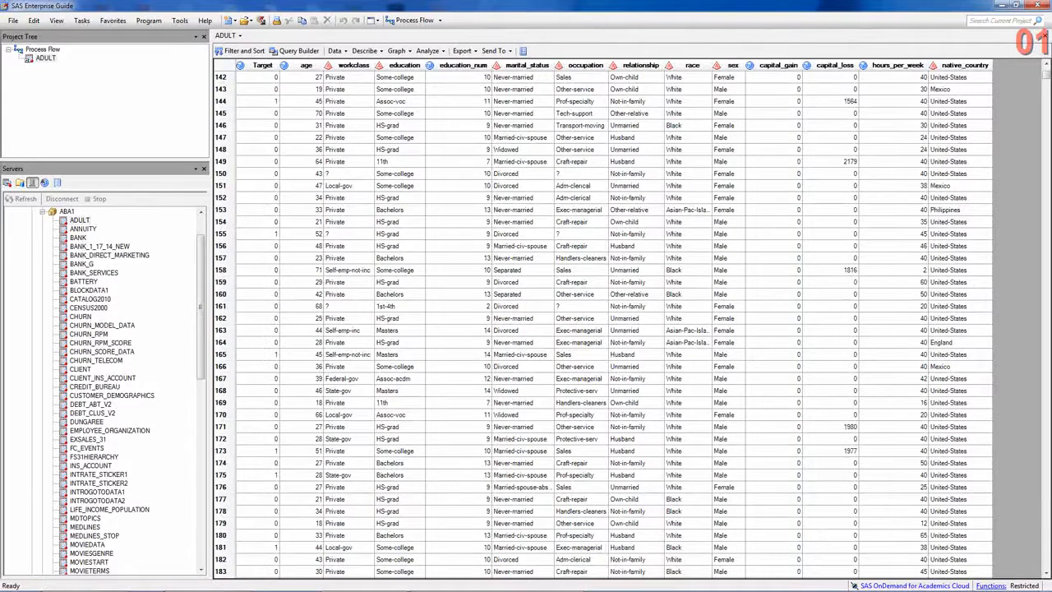
pyautogui.scroll(18, 600, 321)
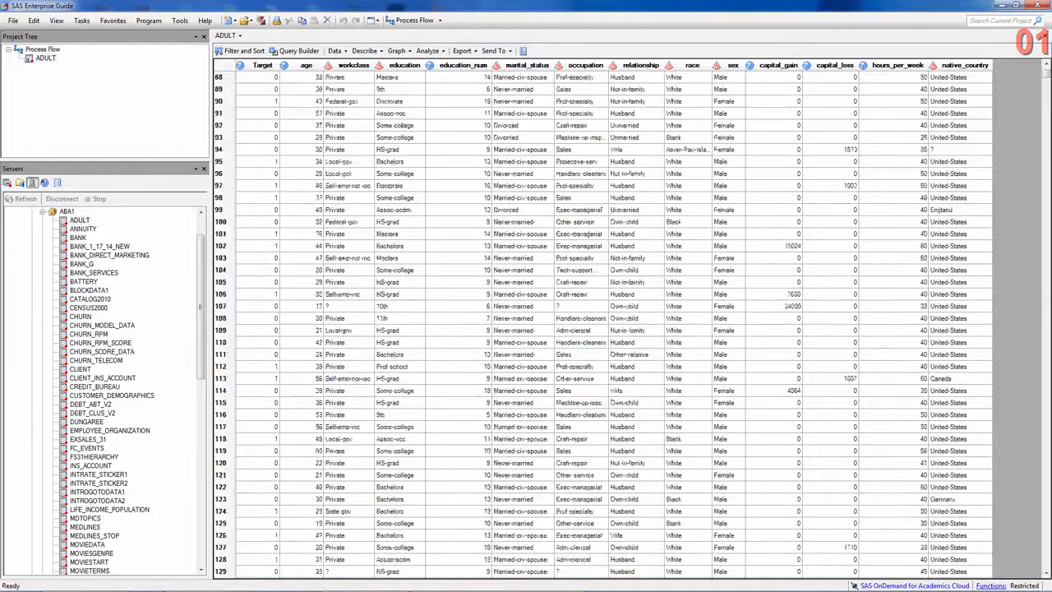
pyautogui.scroll(4, 601, 321)
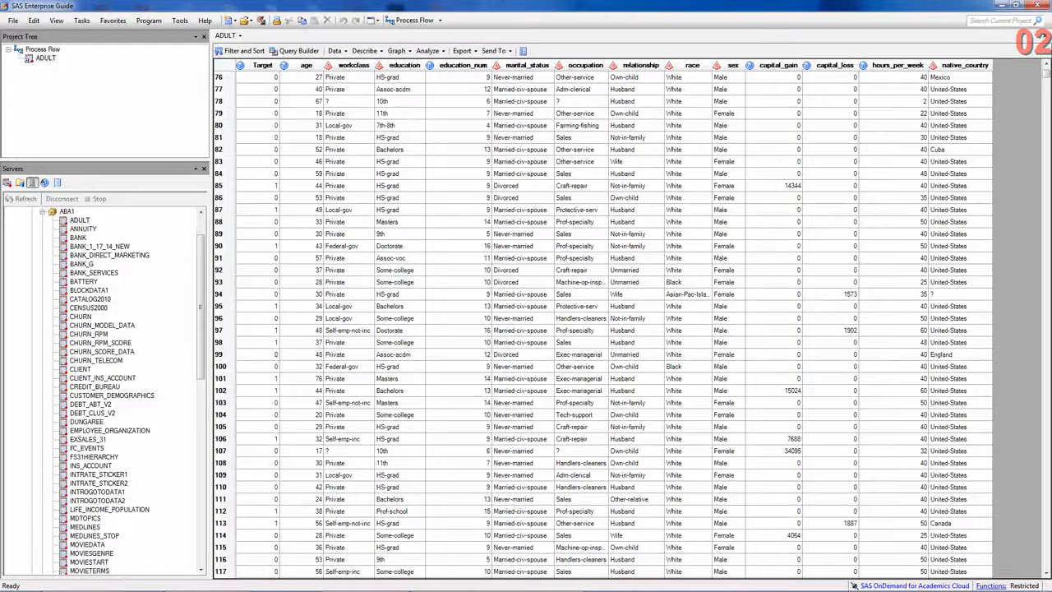
pyautogui.scroll(9, 591, 325)
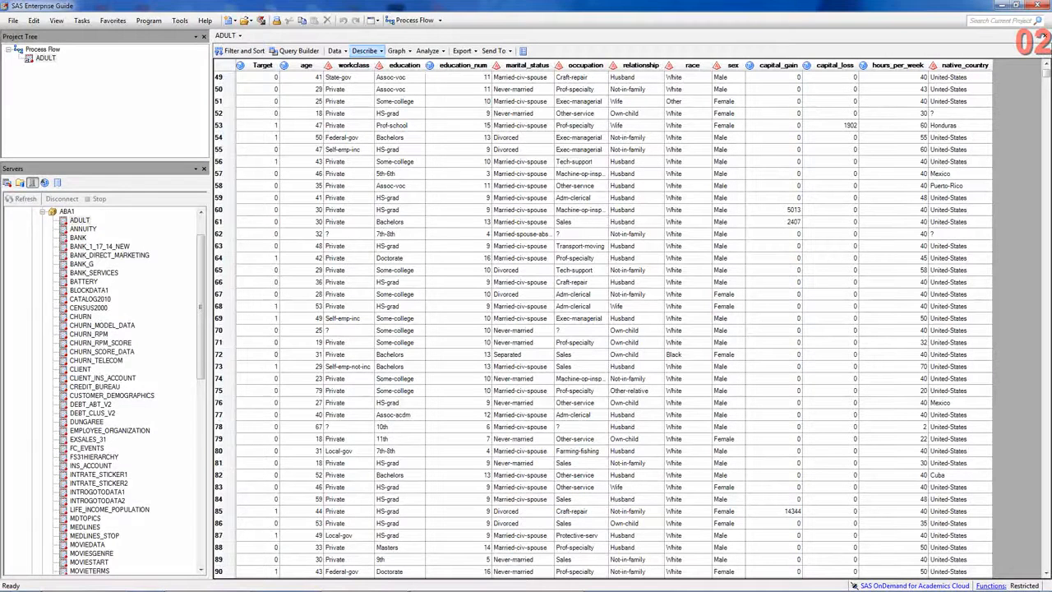
# Start a Filter and Sort task on the ADULT table and select the education and capital_gain variables for the output.
pyautogui.click(334, 50)
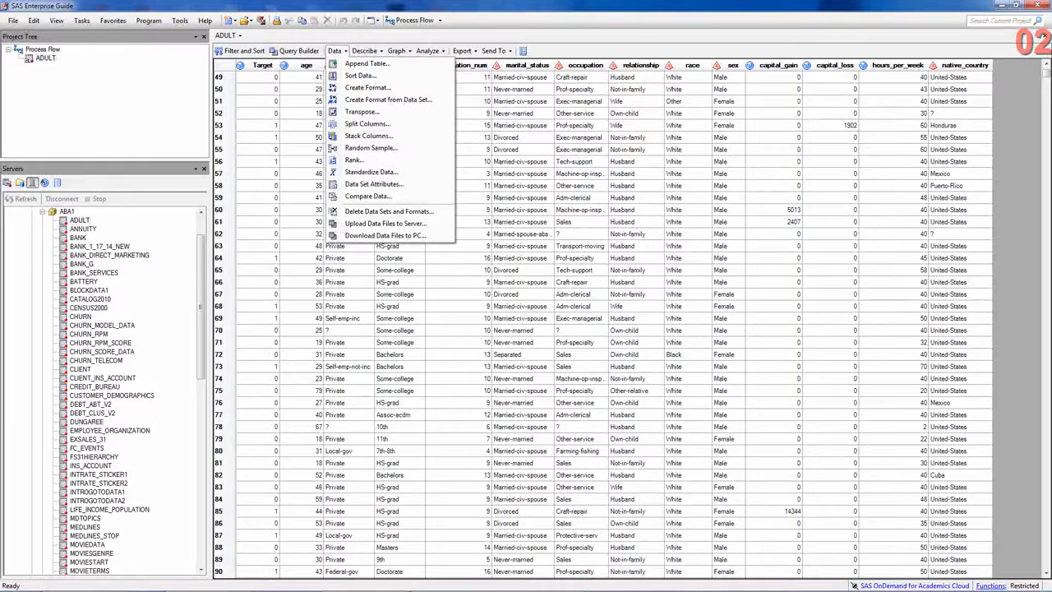
pyautogui.click(243, 50)
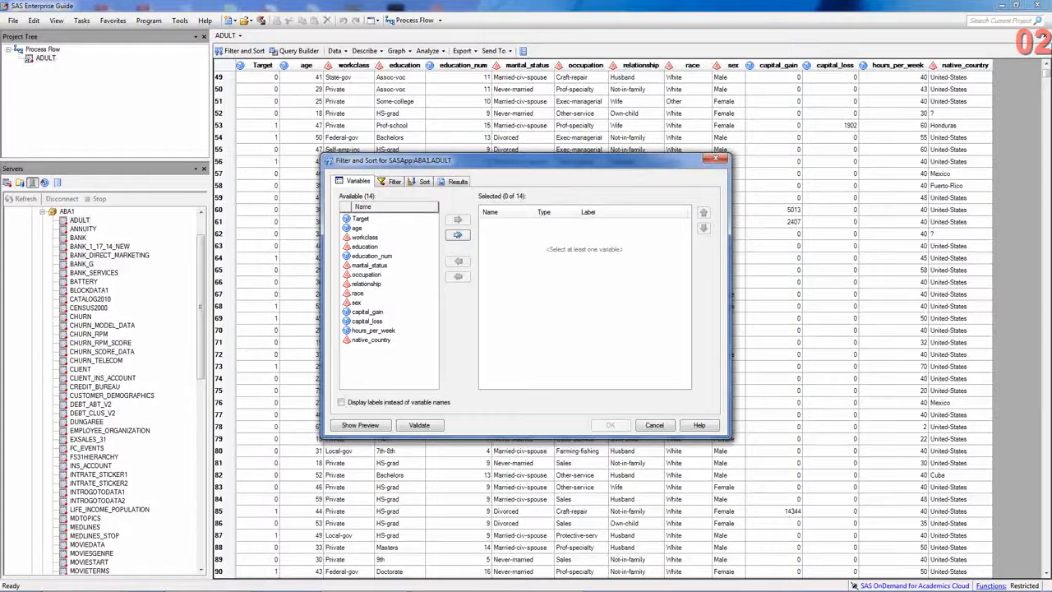
pyautogui.click(365, 247)
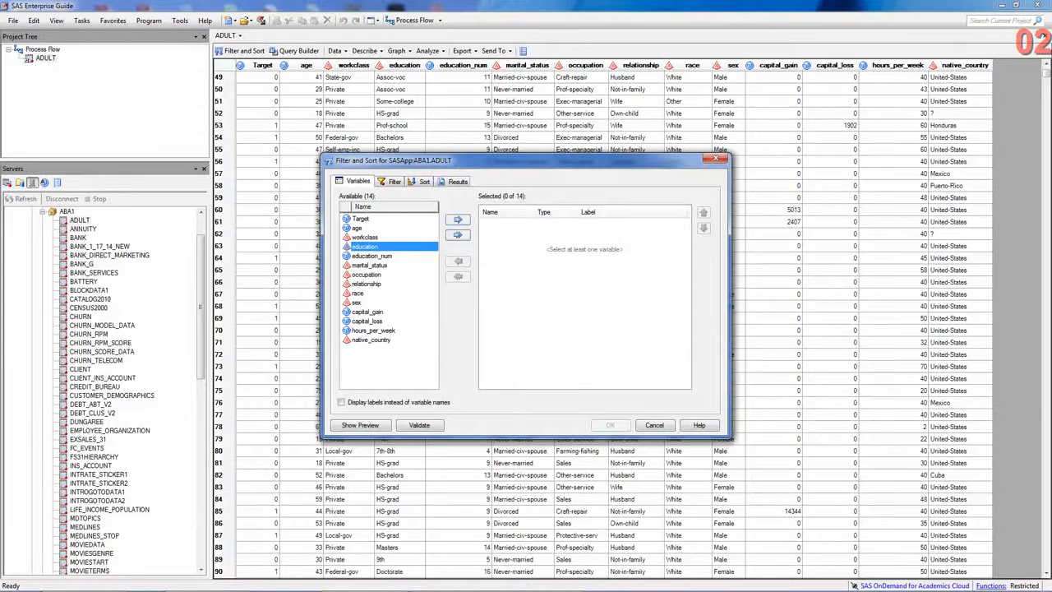
pyautogui.click(458, 219)
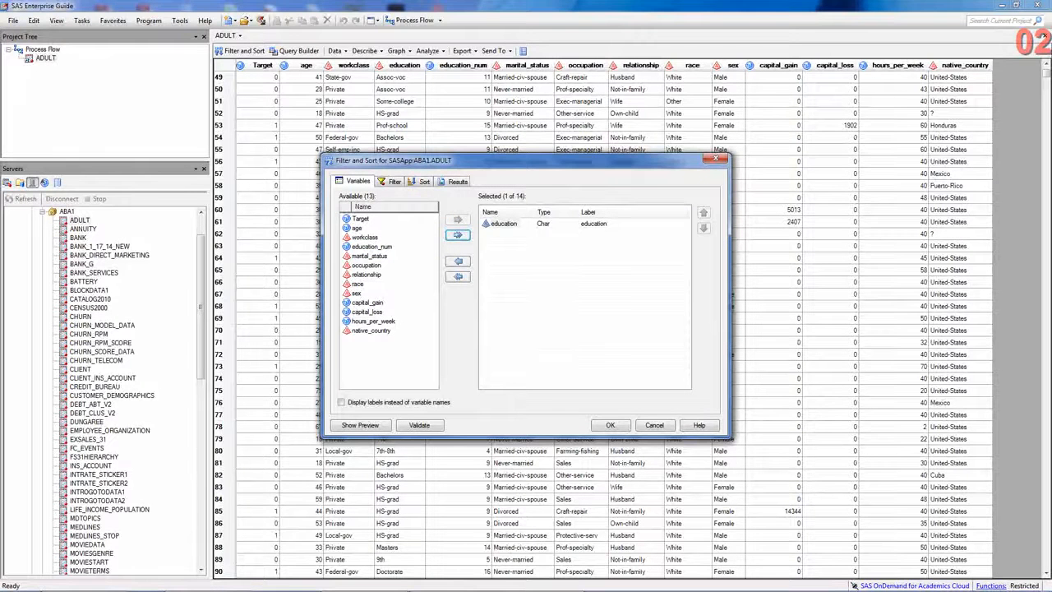
pyautogui.click(368, 302)
pyautogui.click(458, 219)
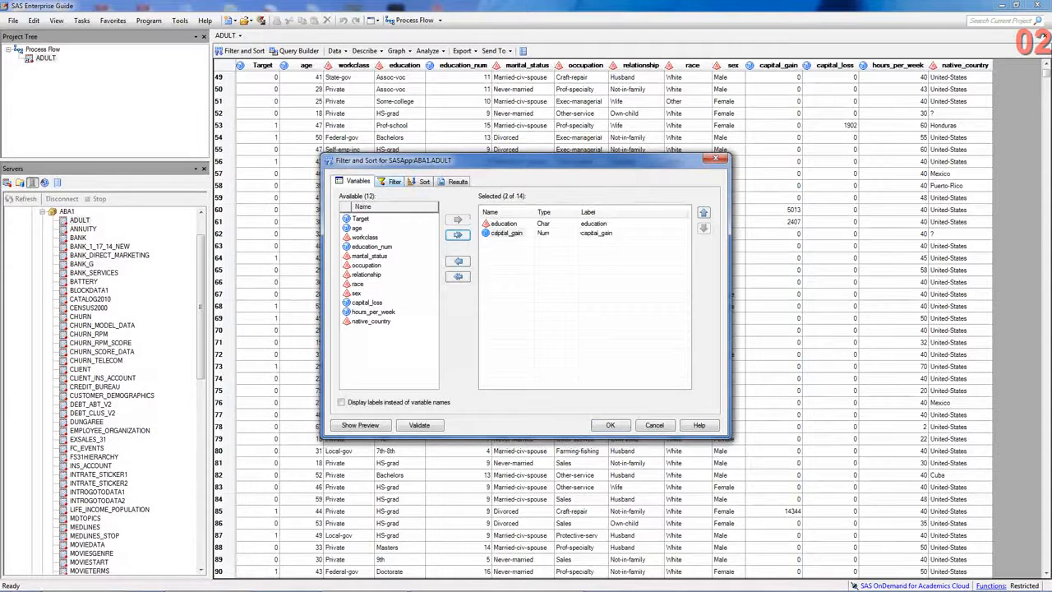
# Add a filter condition that keeps rows where education is equal to 12th.
pyautogui.click(391, 181)
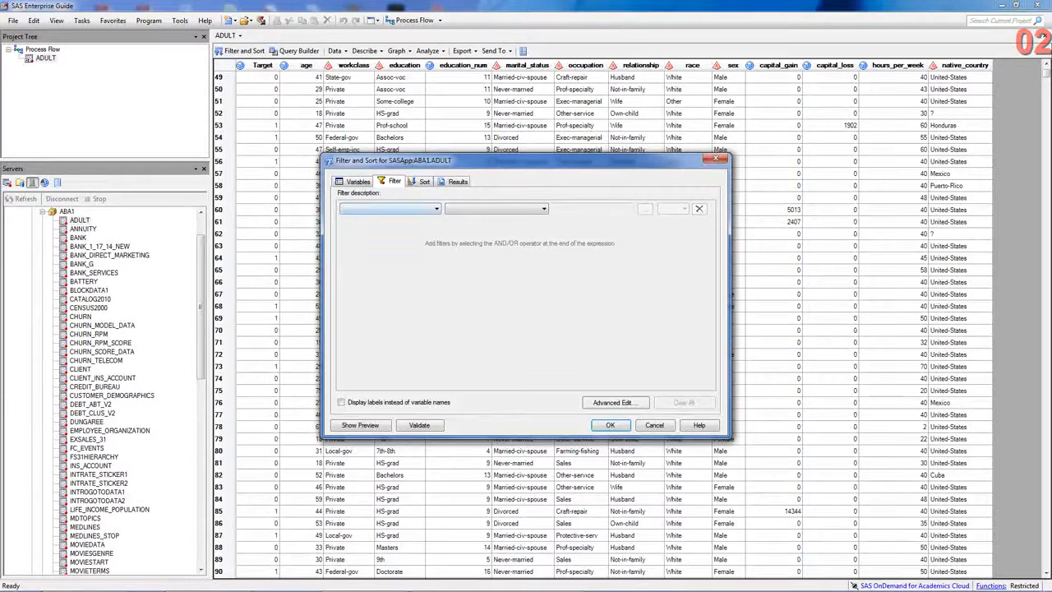
pyautogui.click(436, 209)
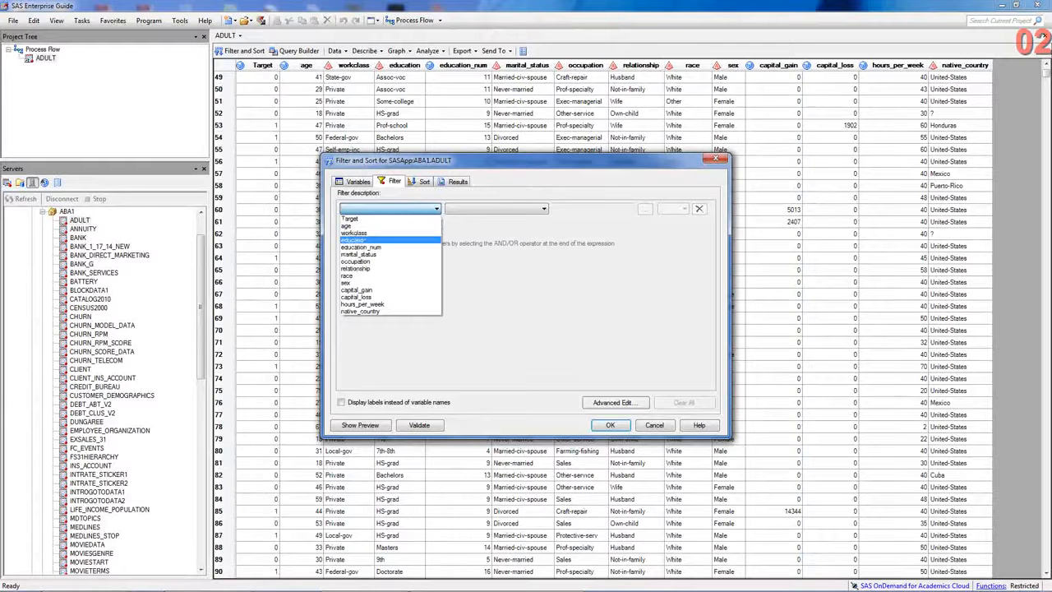
pyautogui.click(355, 239)
pyautogui.click(544, 209)
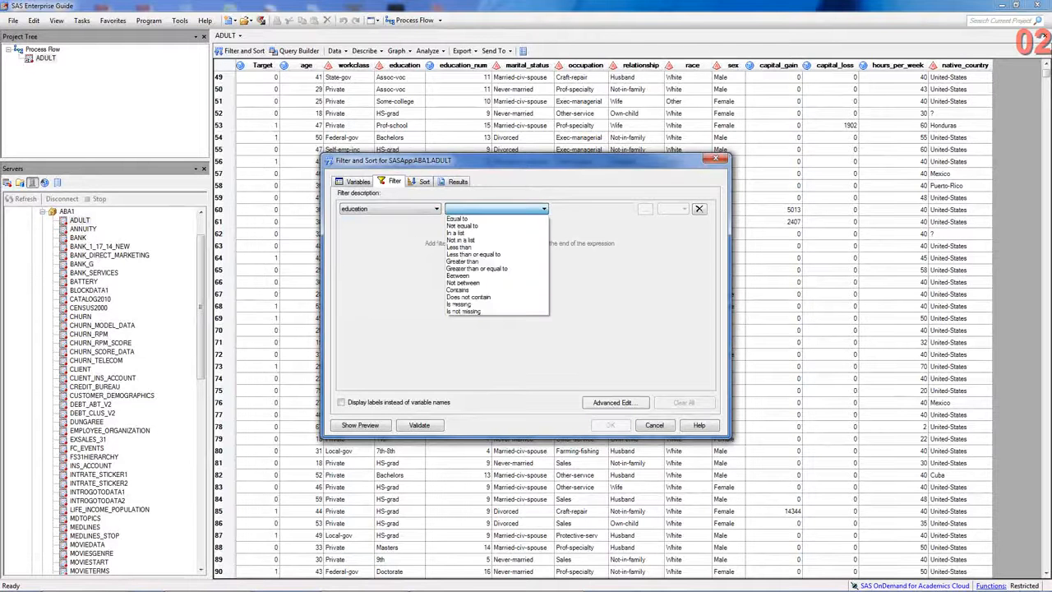
pyautogui.click(460, 219)
pyautogui.click(584, 211)
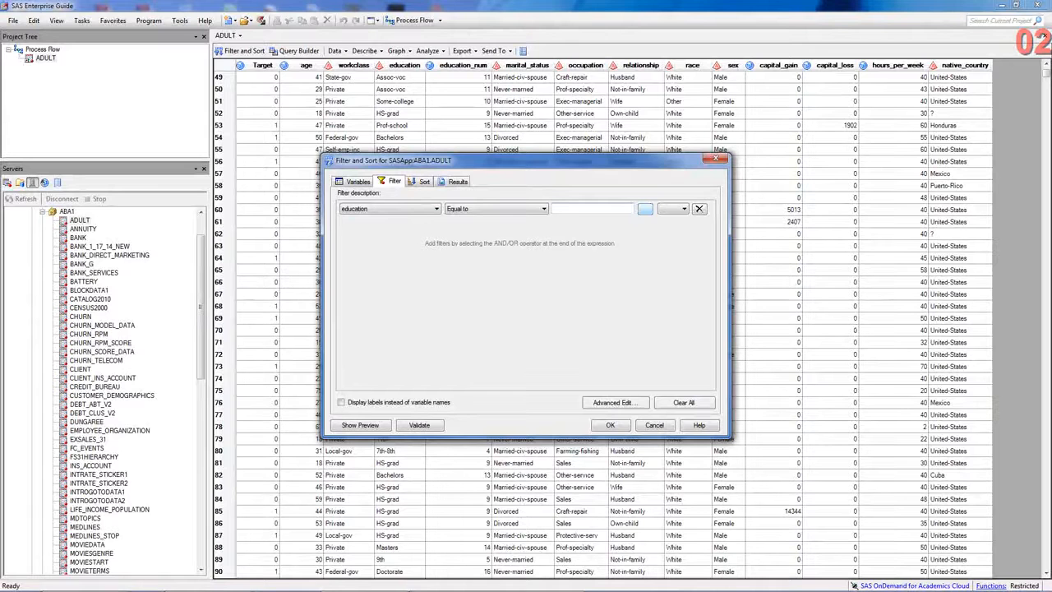
pyautogui.click(644, 209)
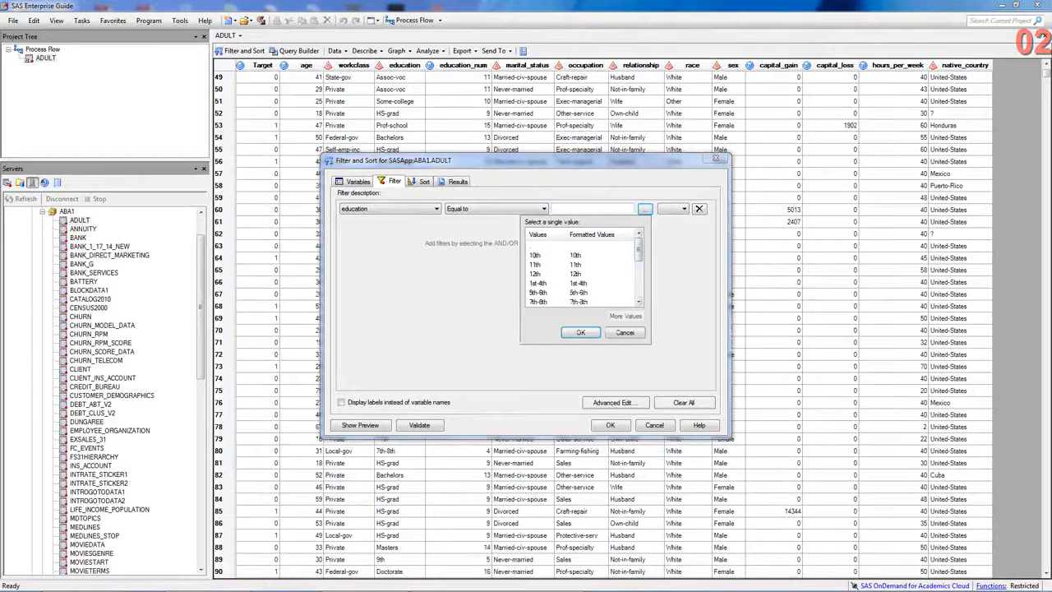
pyautogui.moveTo(638, 250); pyautogui.dragTo(639, 253)
pyautogui.click(585, 264)
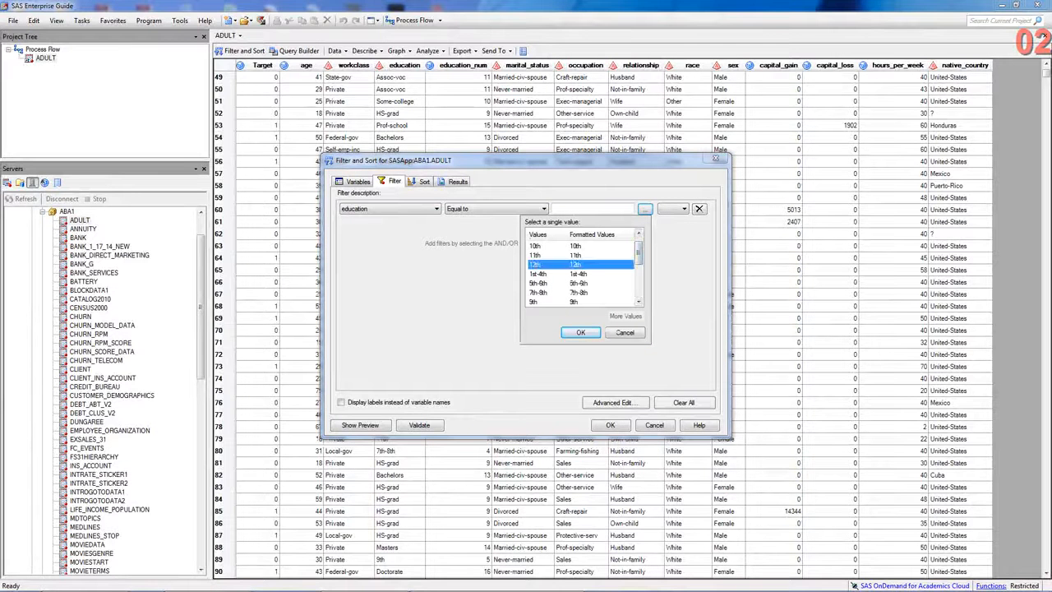
pyautogui.click(580, 332)
# Add a second filter condition joined with OR that keeps rows where education is equal to Bachelors.
pyautogui.click(683, 209)
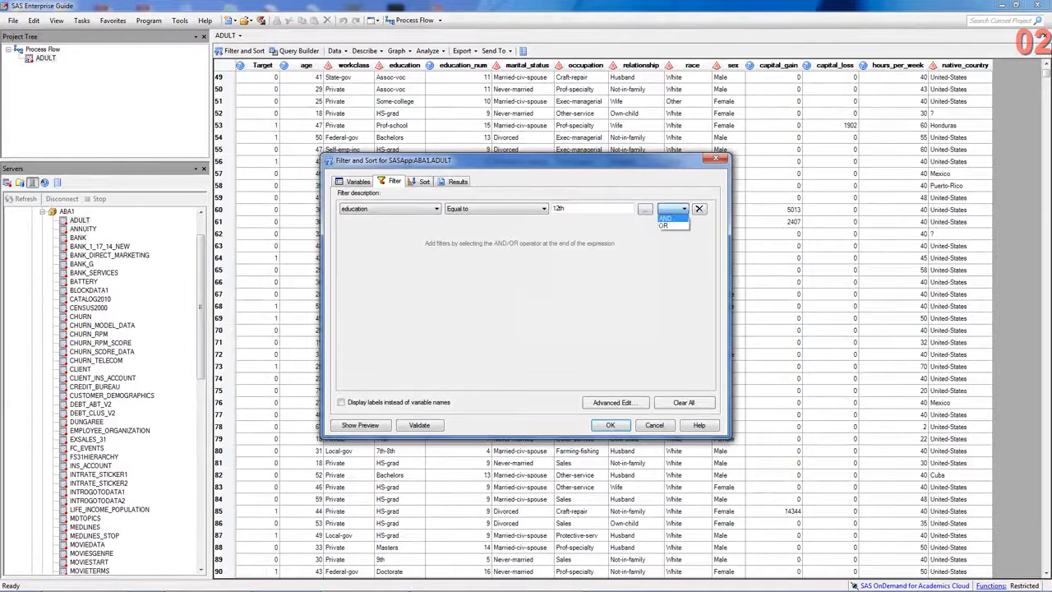
pyautogui.click(671, 227)
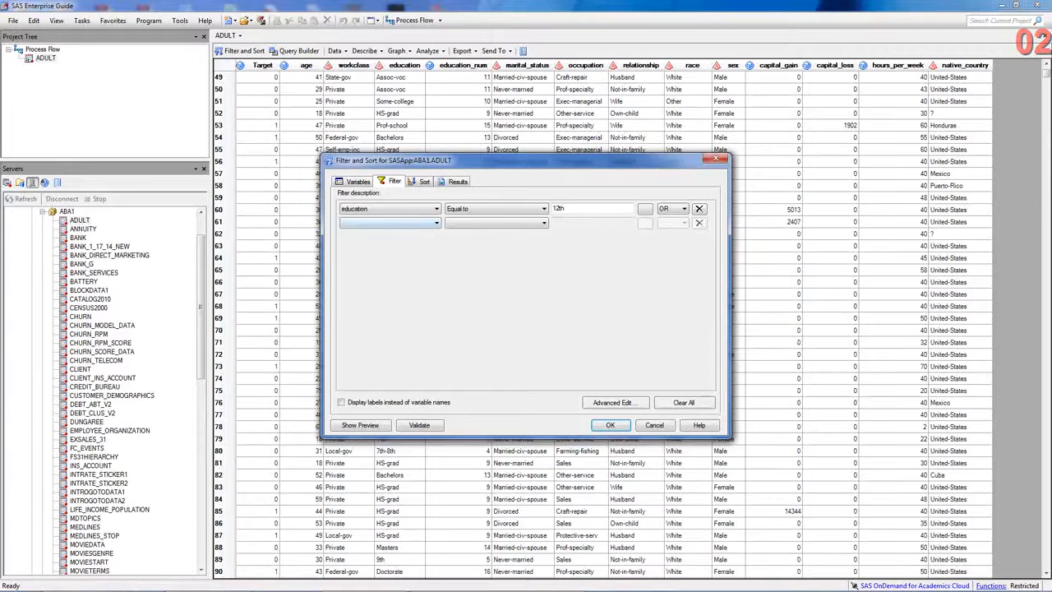
pyautogui.click(436, 223)
pyautogui.click(370, 254)
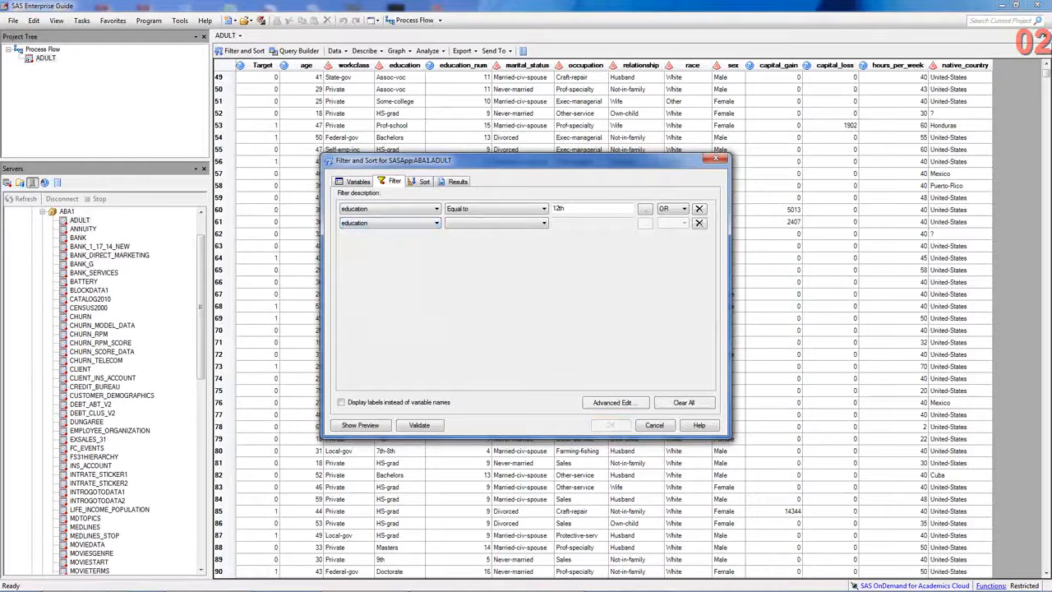
pyautogui.click(543, 222)
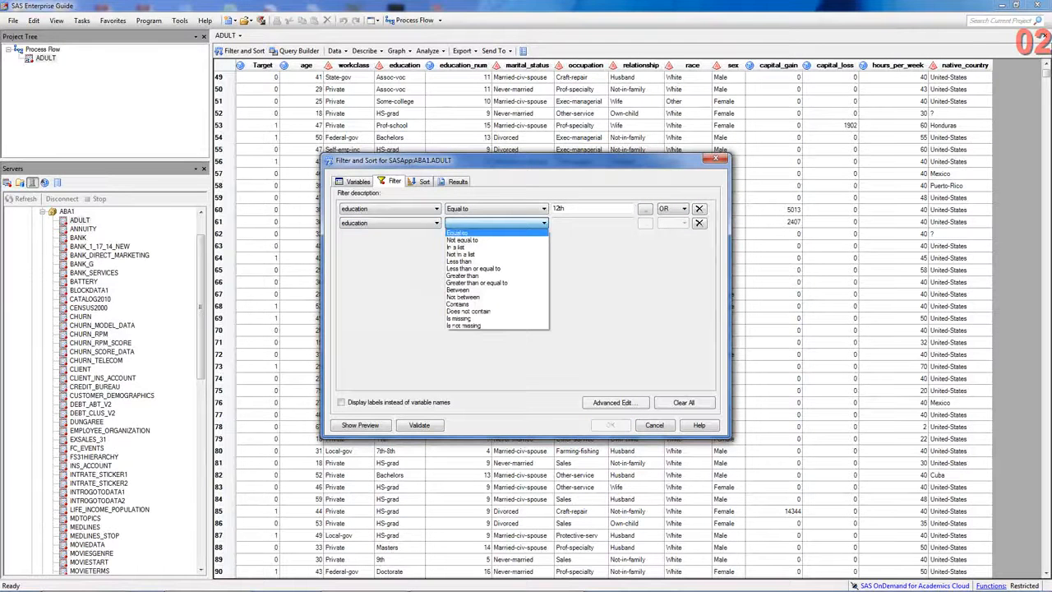
pyautogui.click(485, 233)
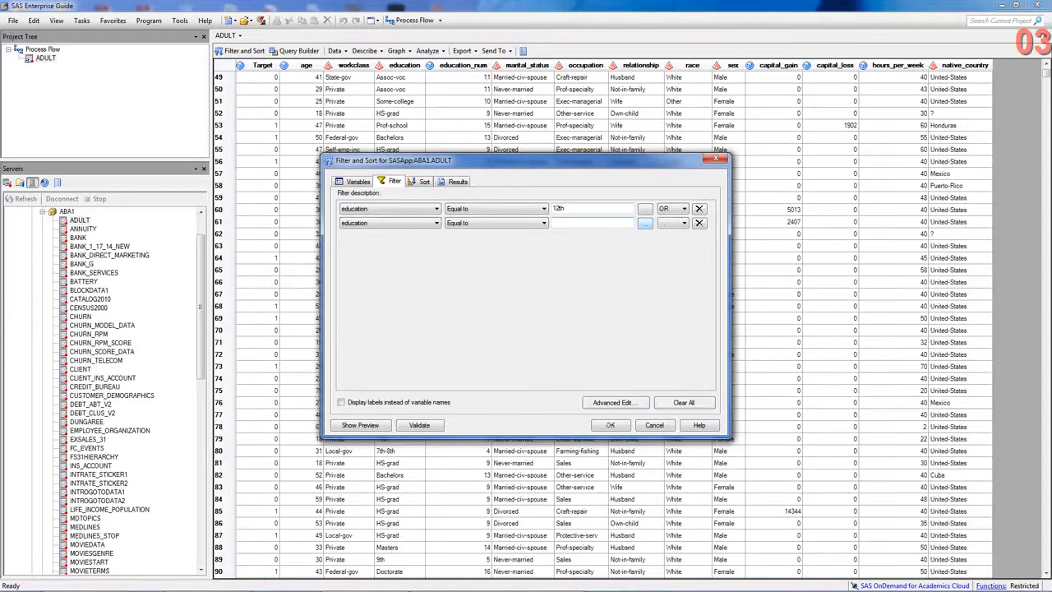
pyautogui.click(645, 222)
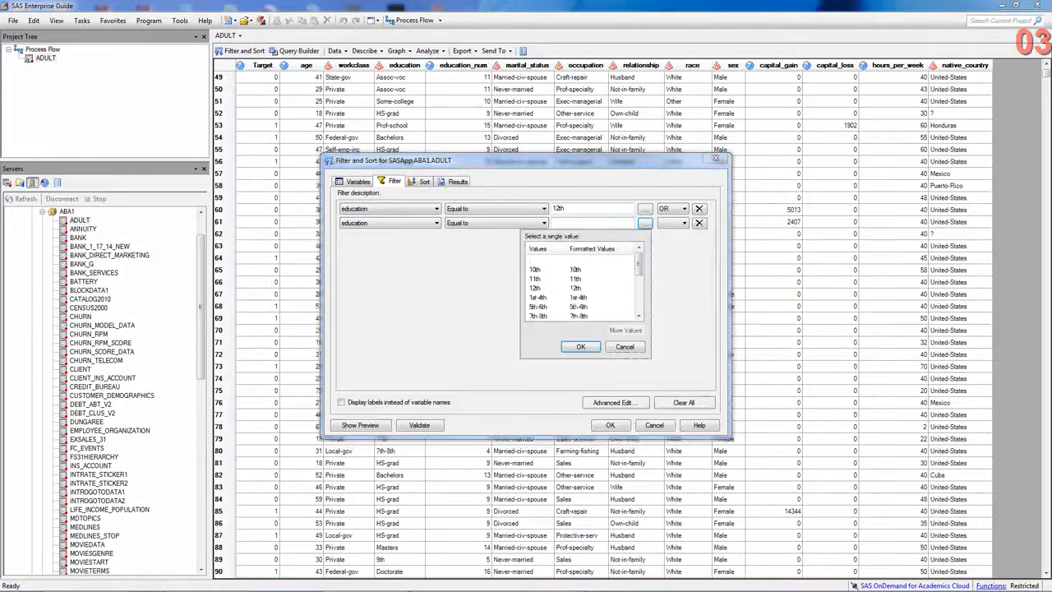
pyautogui.moveTo(639, 263); pyautogui.dragTo(639, 288)
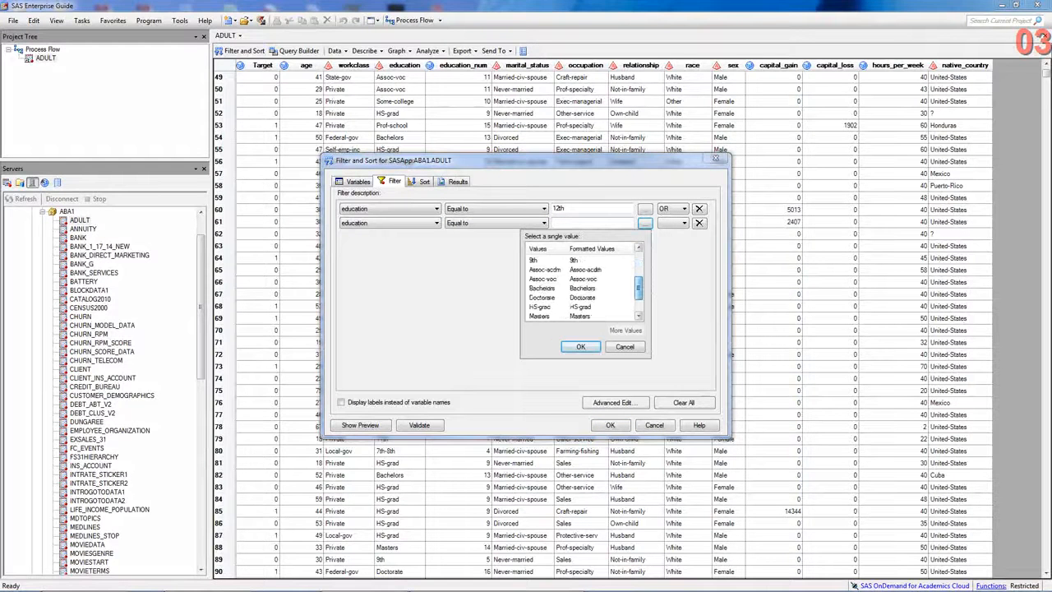
pyautogui.click(544, 289)
pyautogui.click(580, 347)
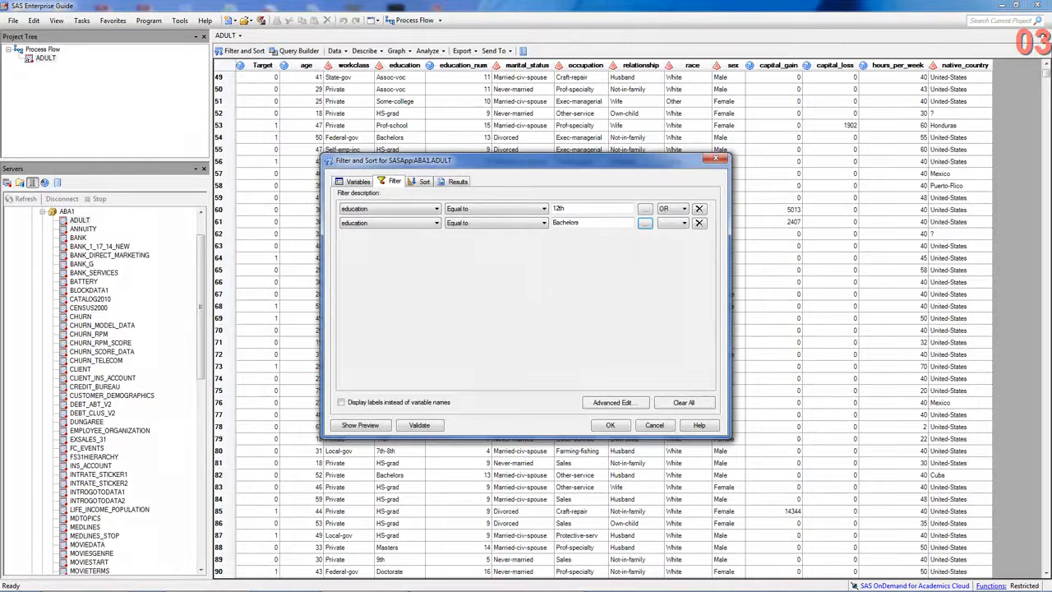
# Review the sort, results and variable settings without changing them, and run the Filter and Sort task.
pyautogui.click(423, 181)
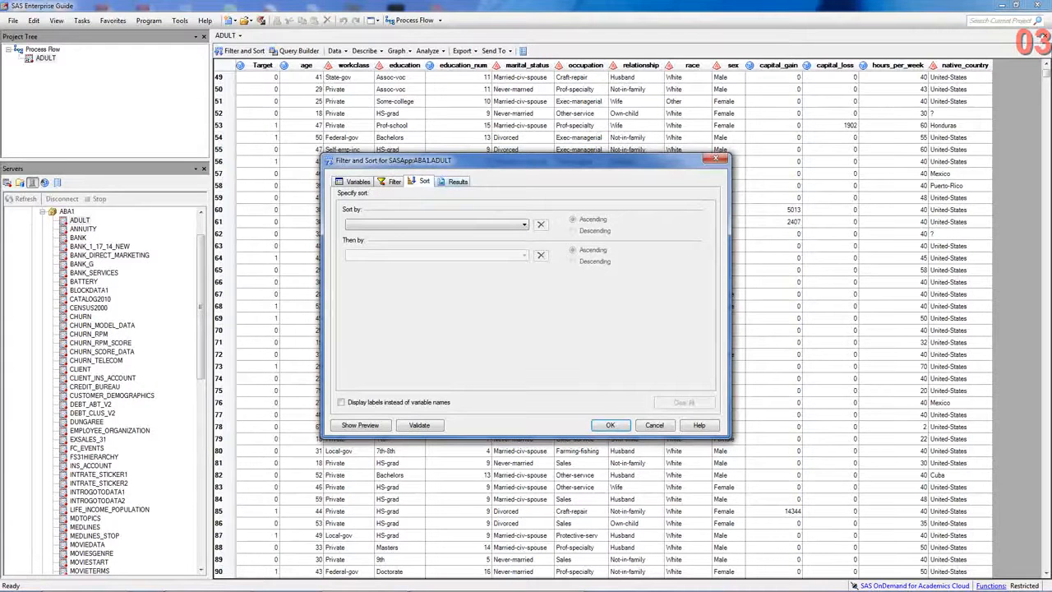
pyautogui.click(455, 180)
pyautogui.click(356, 182)
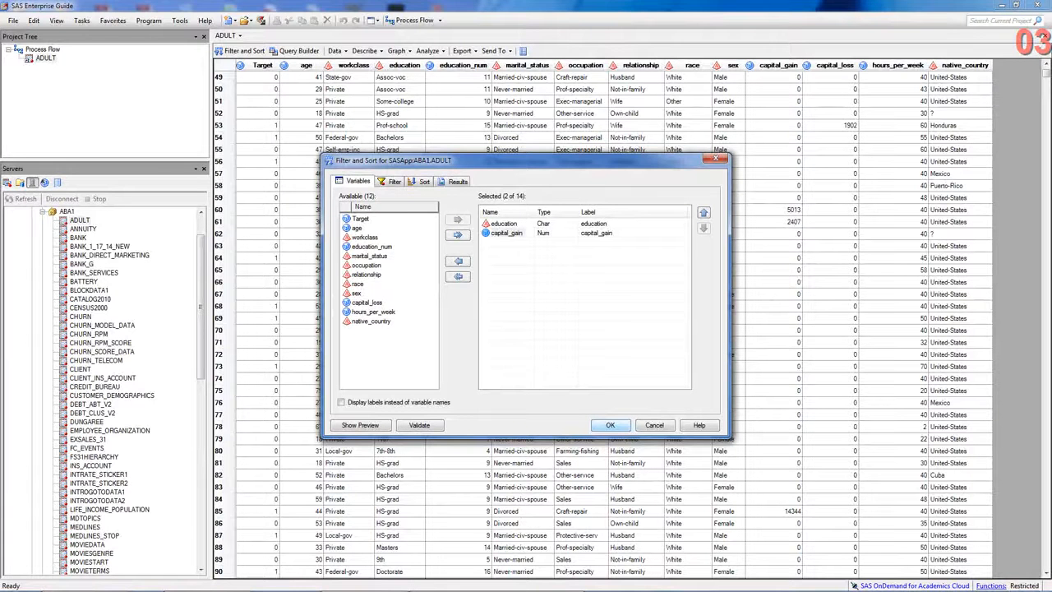
pyautogui.click(610, 425)
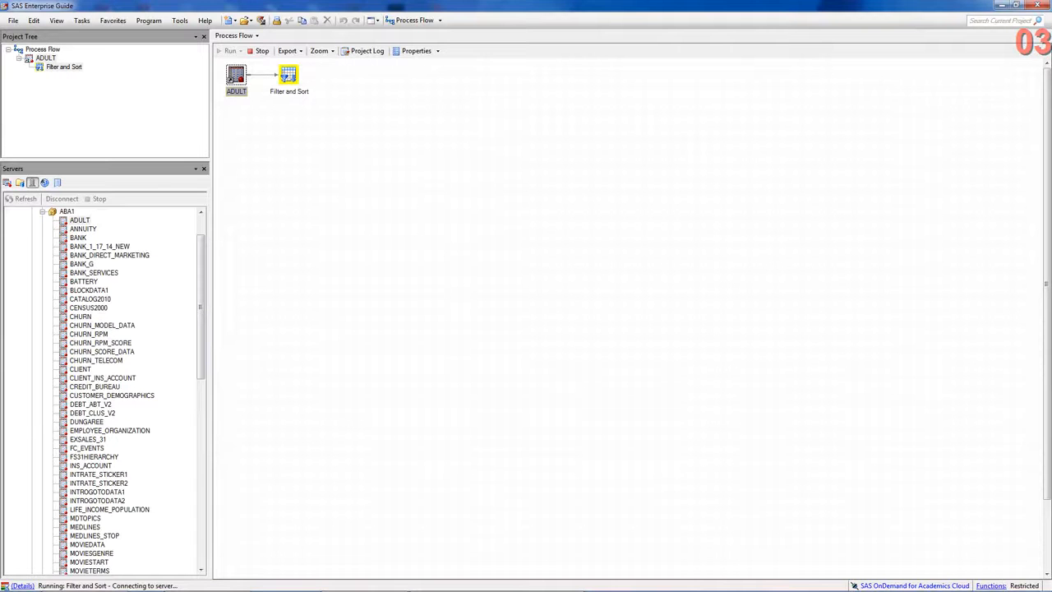
# Look through the filtered output rows to check the education and capital_gain values.
pyautogui.moveTo(914, 589)
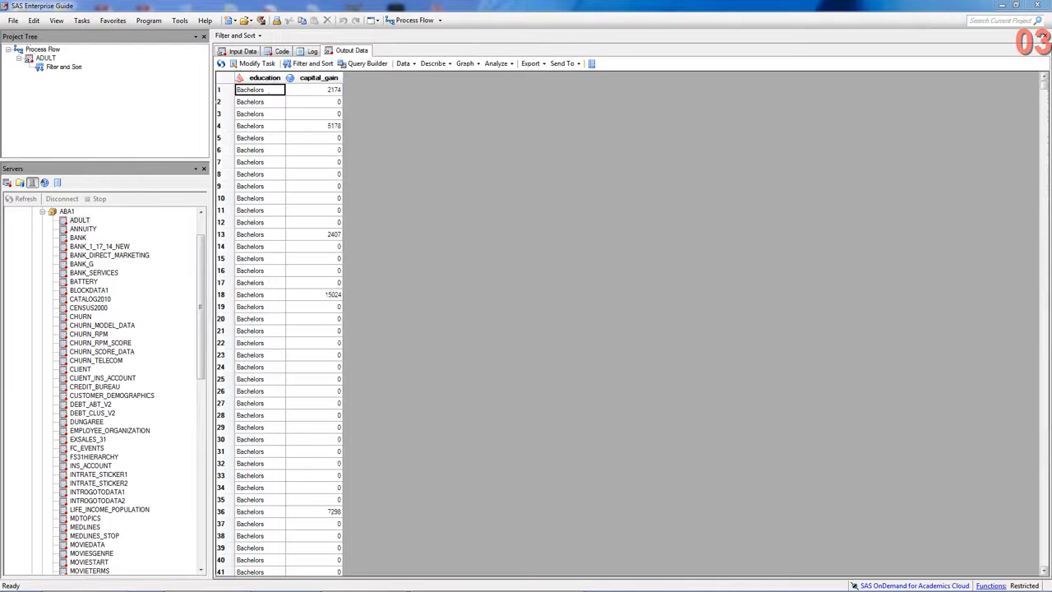
pyautogui.scroll(-13, 280, 329)
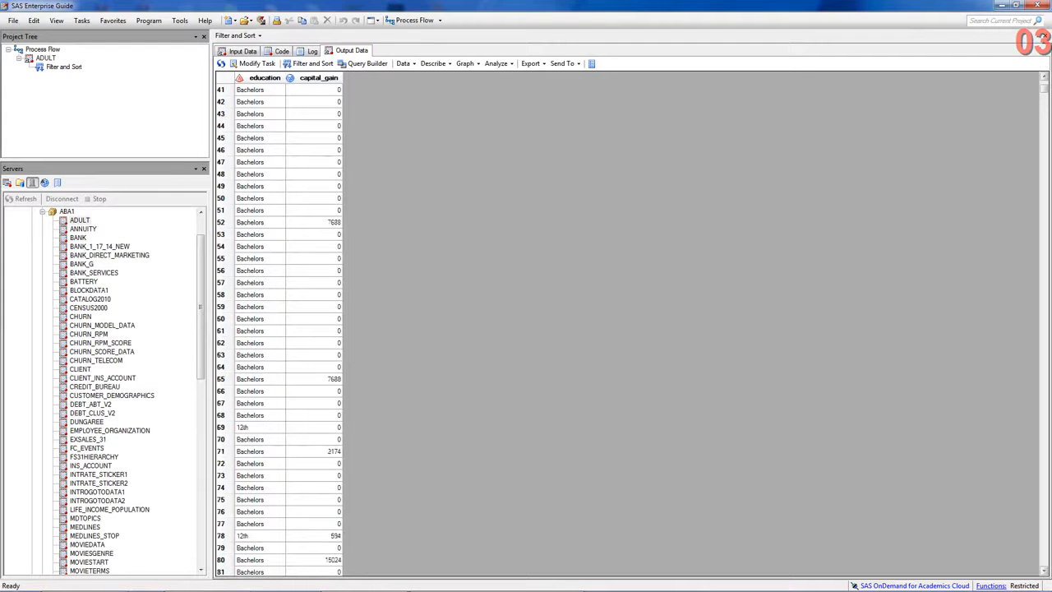
pyautogui.scroll(-10, 279, 329)
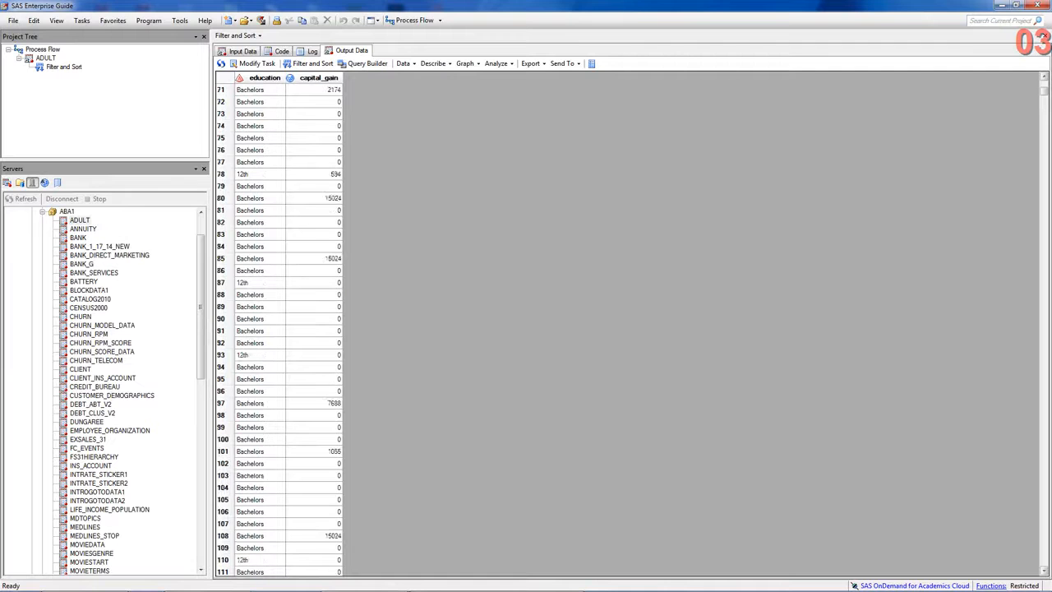
pyautogui.scroll(-3, 279, 329)
pyautogui.scroll(-10, 279, 329)
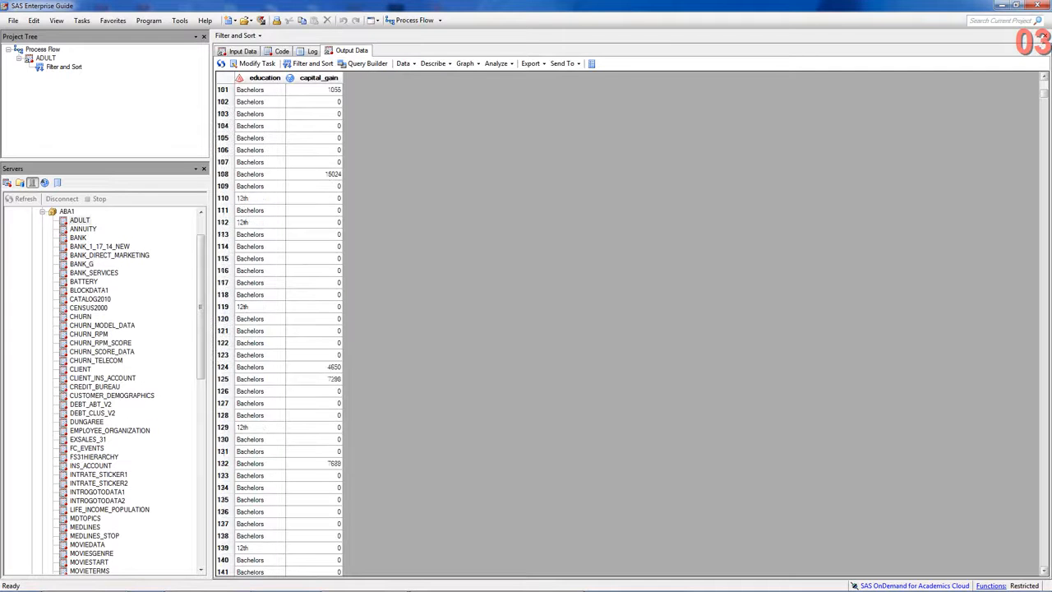
pyautogui.scroll(-3, 280, 328)
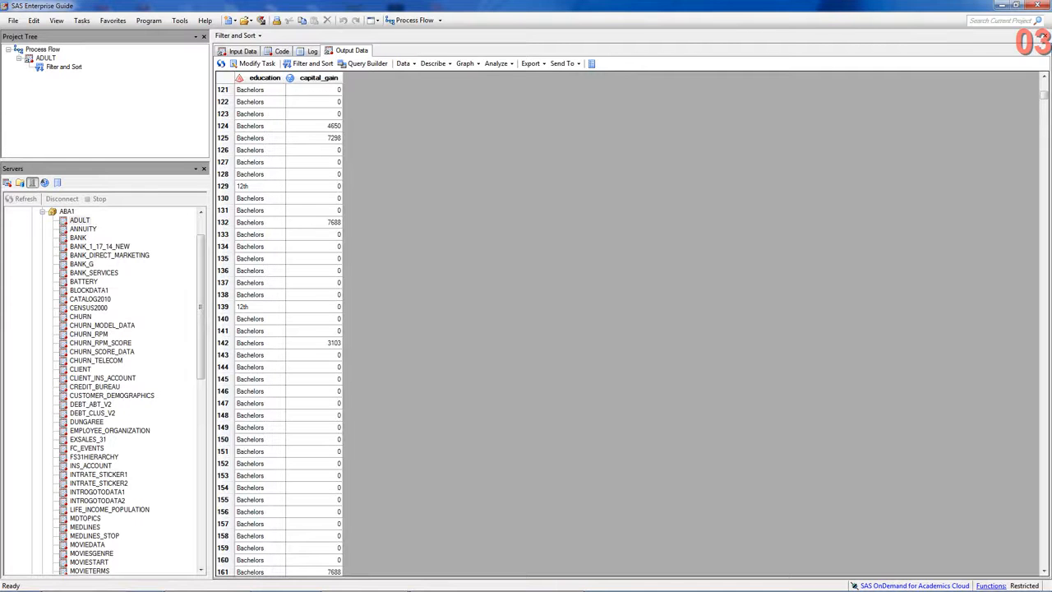
# Start a t Test on the filtered output data and assign education as the classification variable.
pyautogui.click(496, 63)
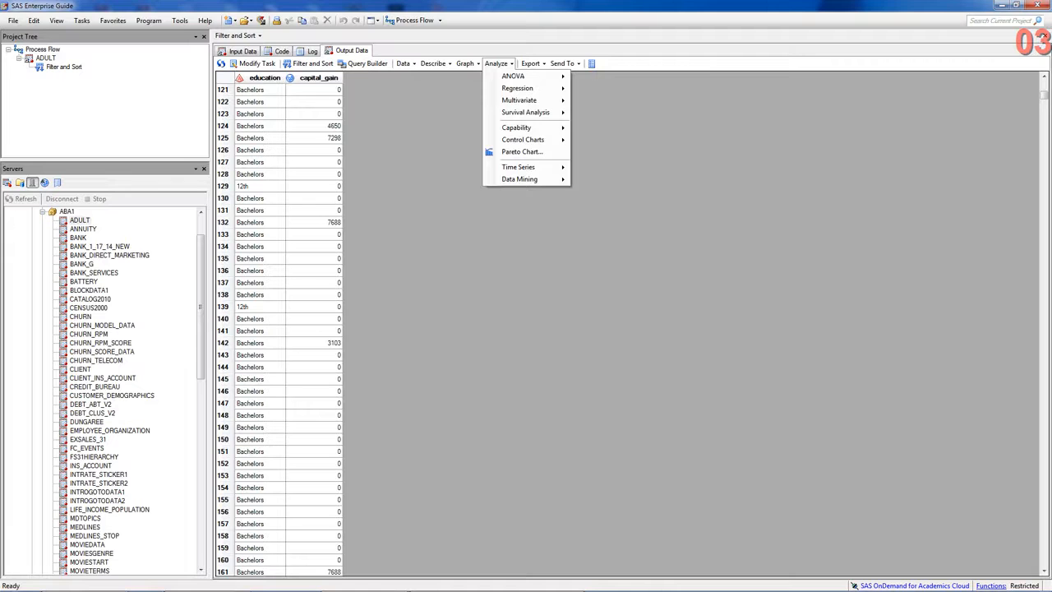
pyautogui.moveTo(518, 76)
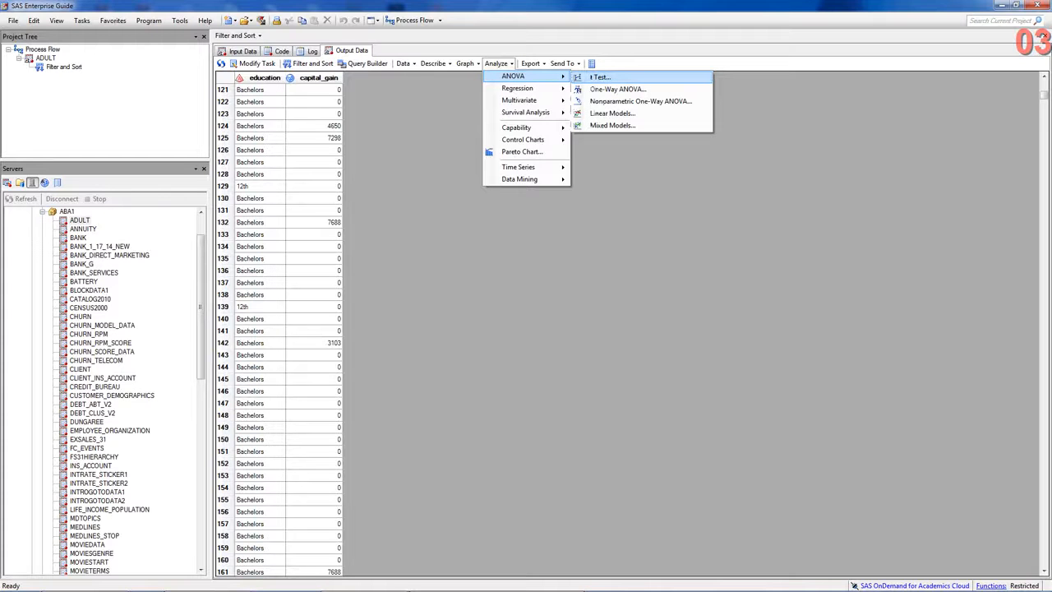
pyautogui.click(600, 77)
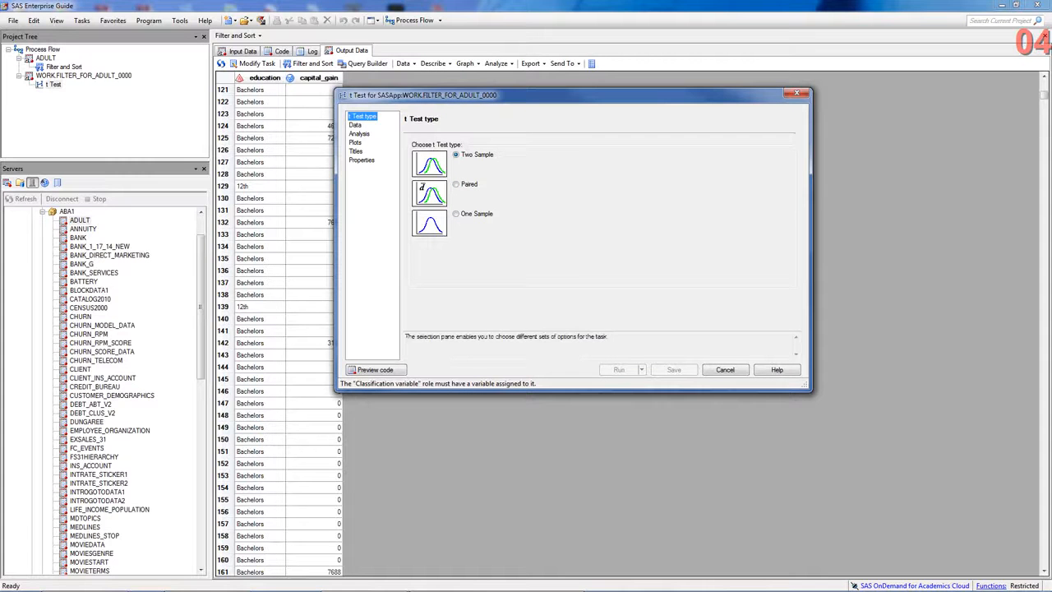
pyautogui.click(355, 125)
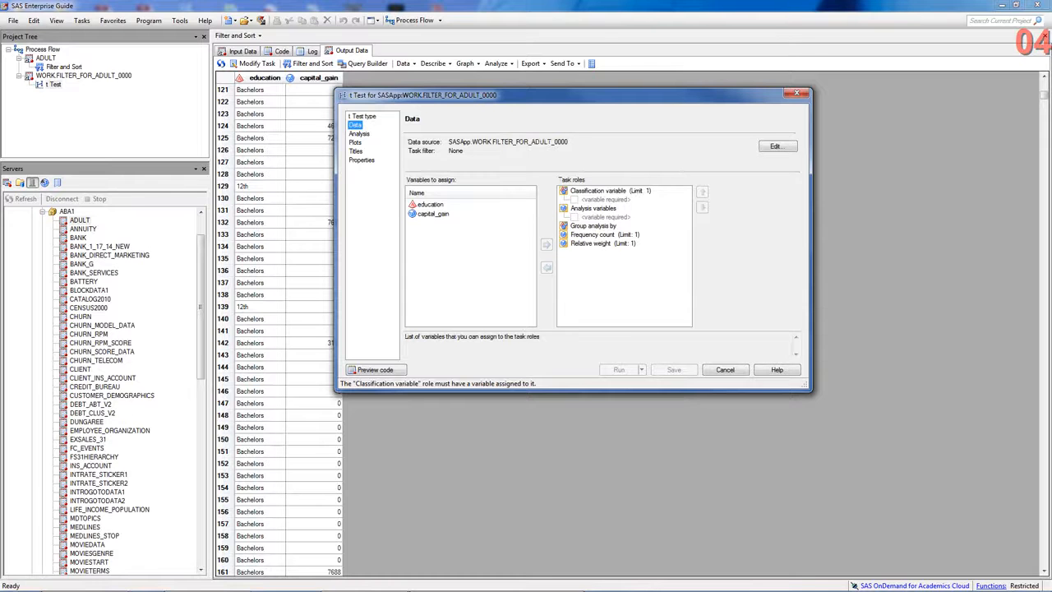
pyautogui.click(429, 205)
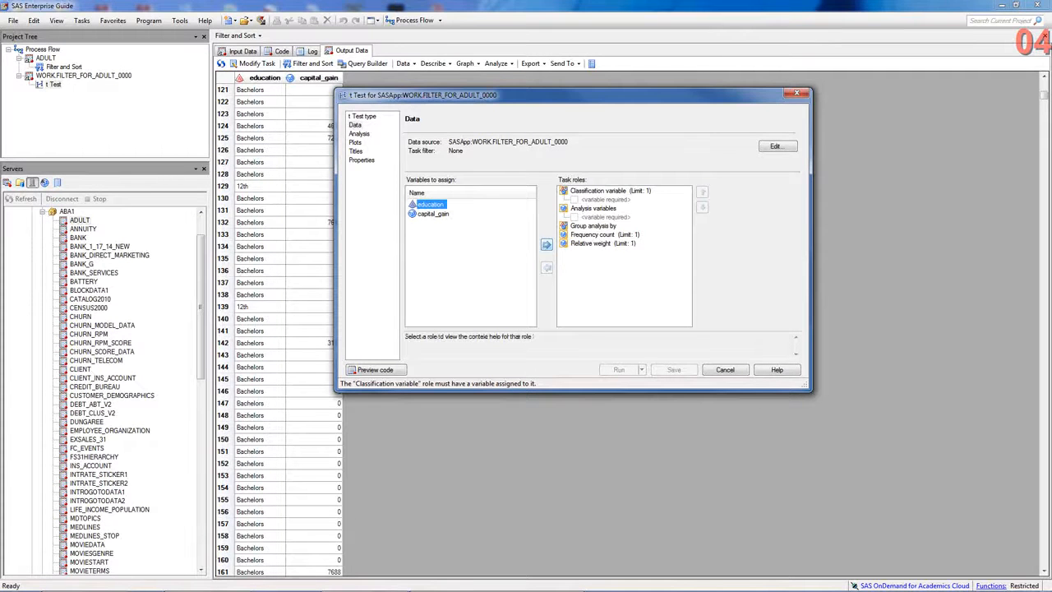
pyautogui.click(546, 245)
pyautogui.click(604, 253)
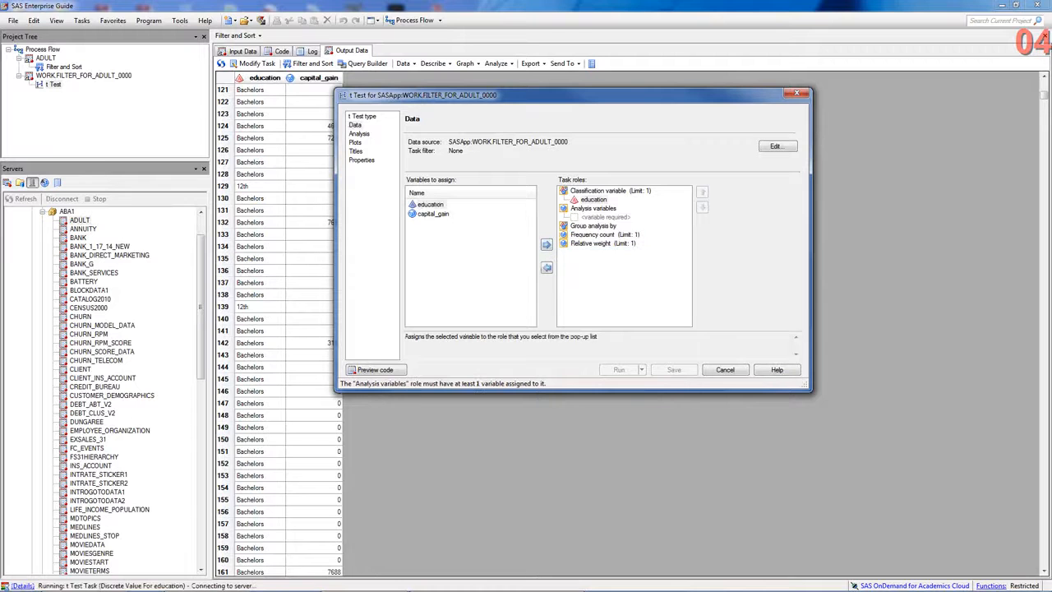
# Assign capital_gain as the analysis variable of the t Test.
pyautogui.click(433, 214)
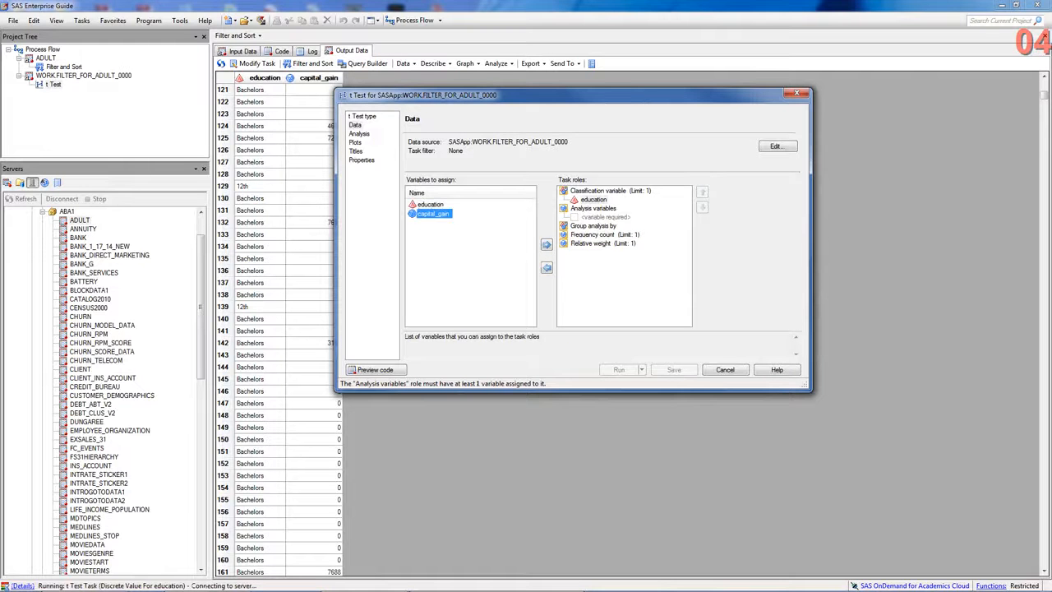
pyautogui.click(546, 244)
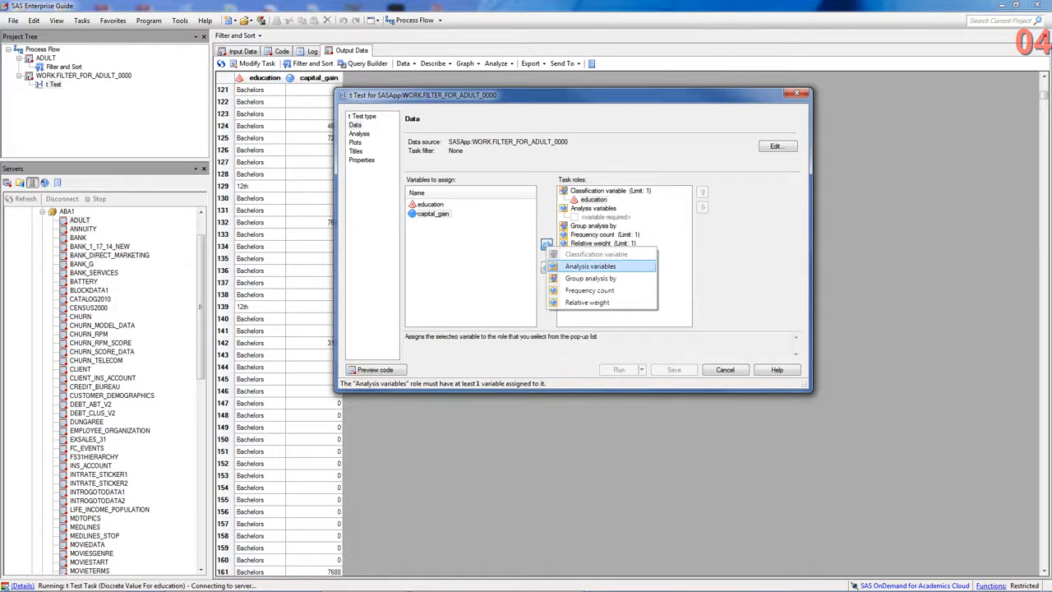
pyautogui.click(590, 266)
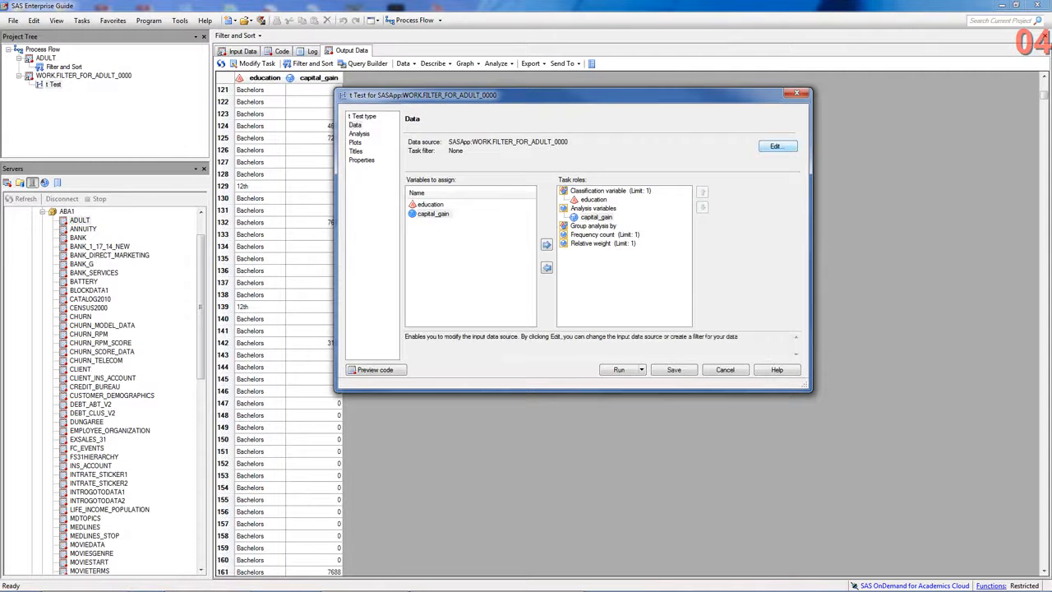
# Add a task filter to the t Test that keeps only rows where capital_gain is greater than 0.
pyautogui.click(775, 145)
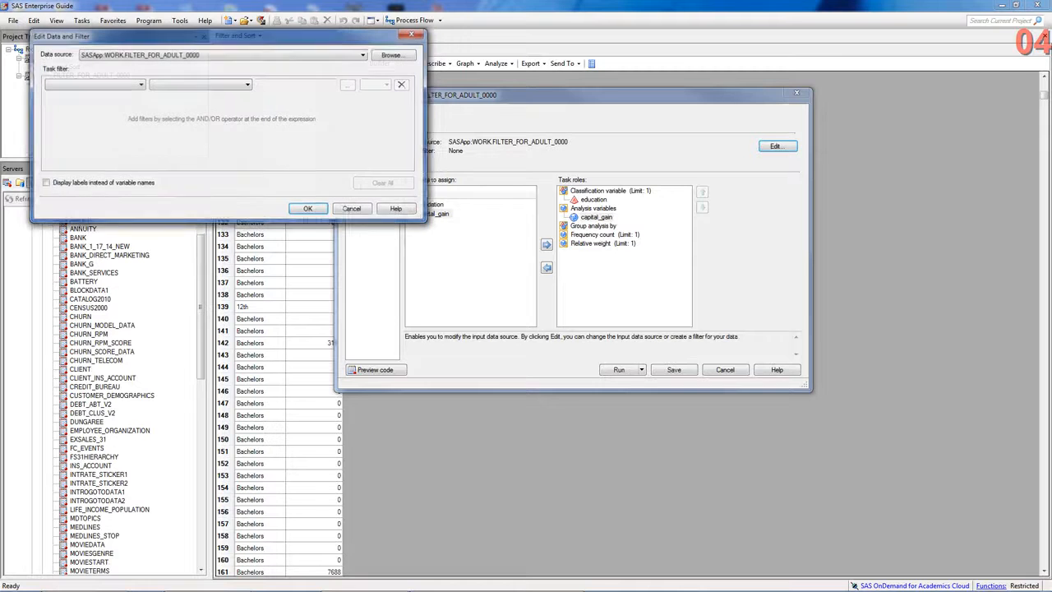
pyautogui.click(140, 85)
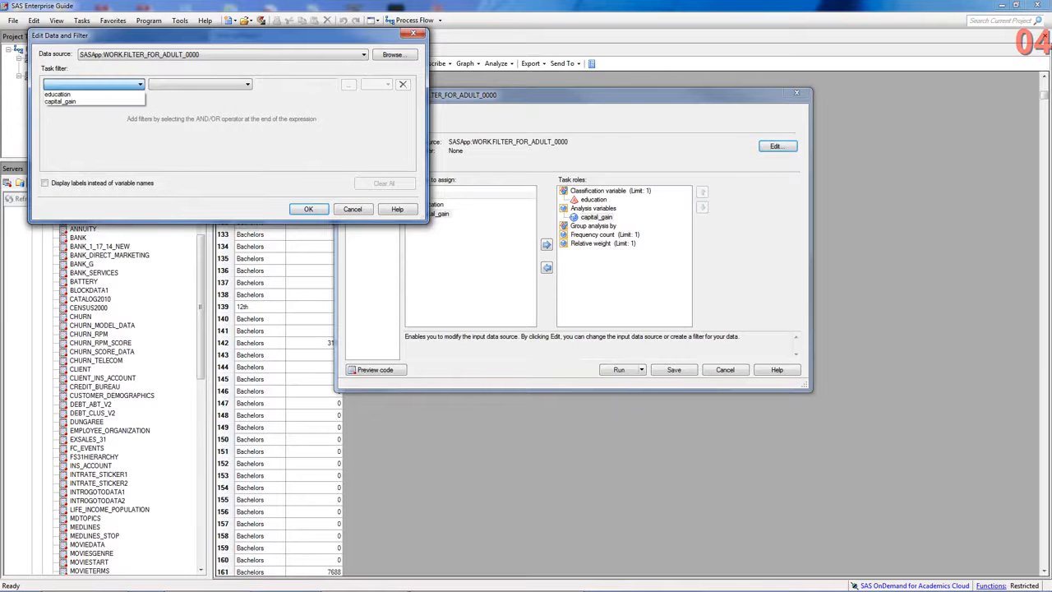
pyautogui.click(61, 102)
pyautogui.click(247, 85)
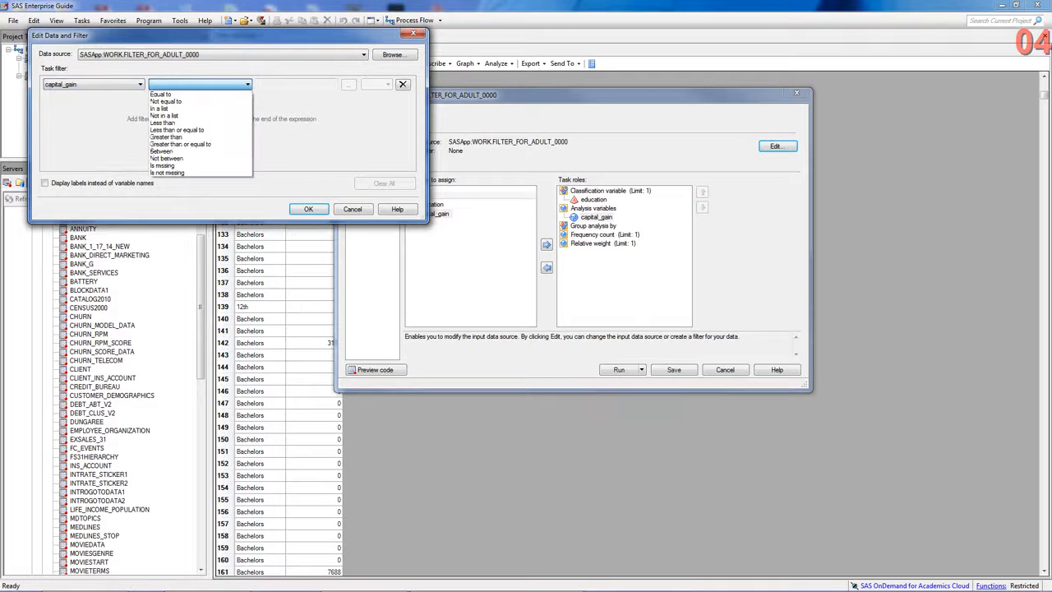
pyautogui.click(173, 136)
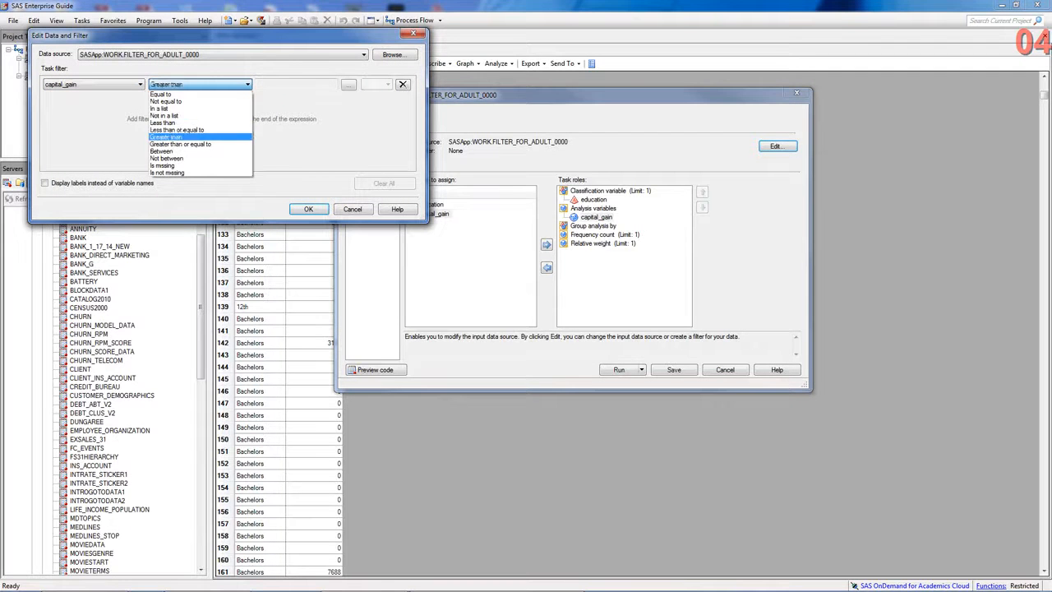
pyautogui.click(308, 85)
pyautogui.write('0')
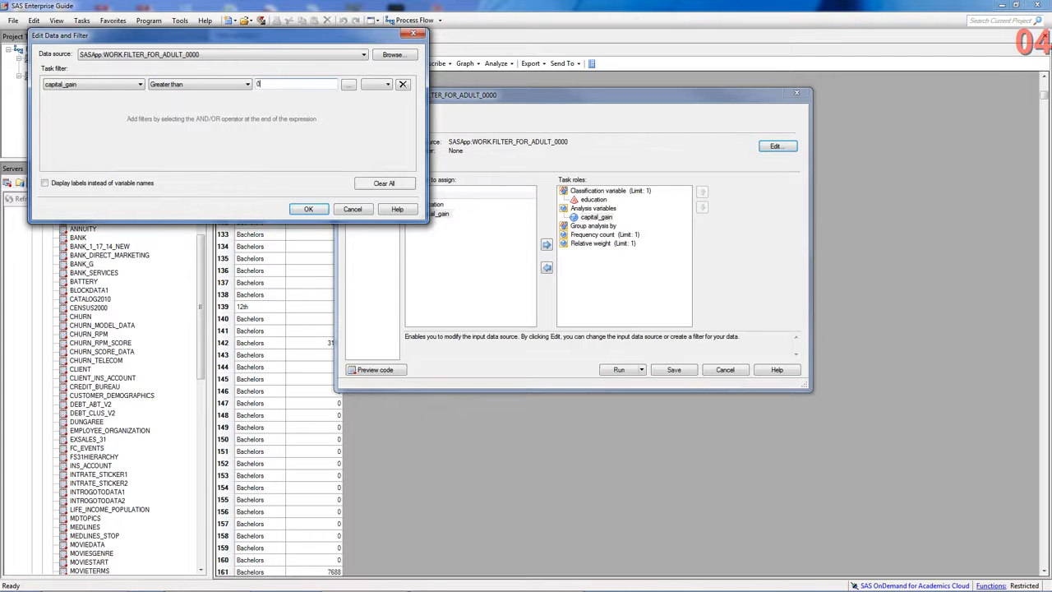
pyautogui.press('Return')
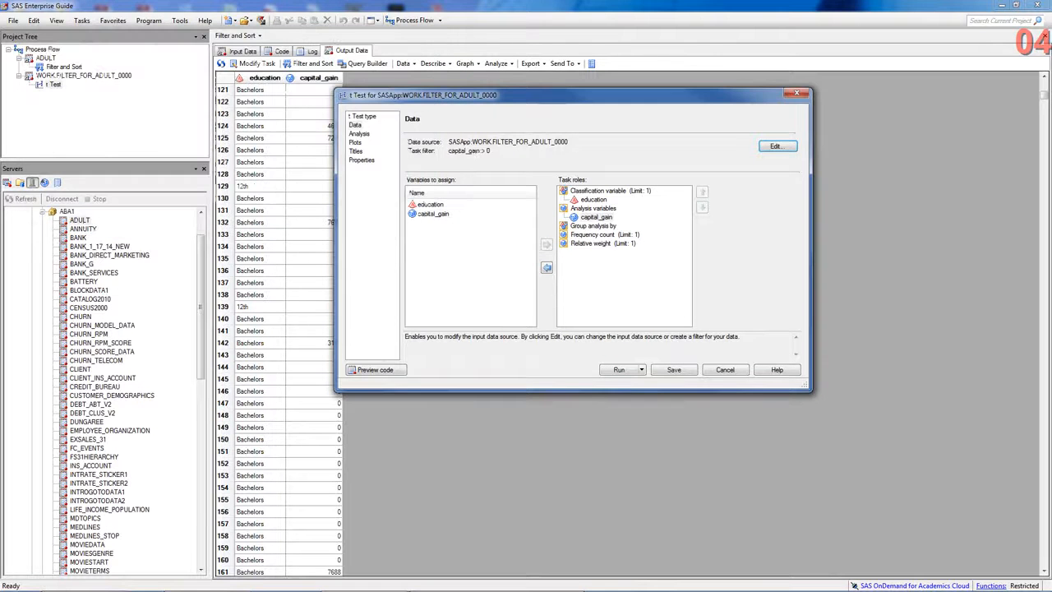
# Review the t Test's null hypothesis, confidence level, test type, plots, titles and properties settings.
pyautogui.click(359, 134)
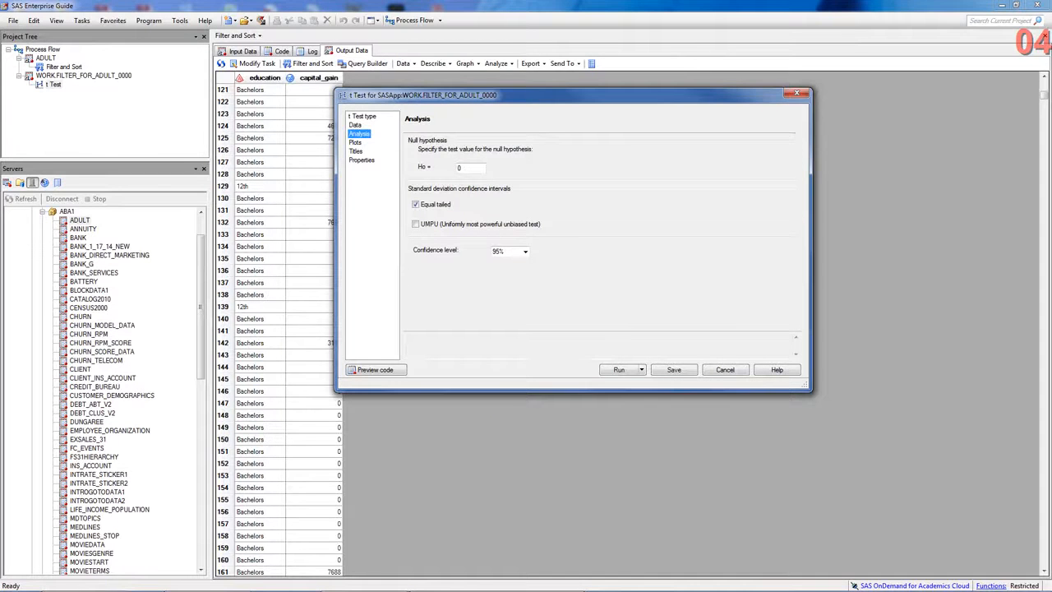
pyautogui.click(471, 167)
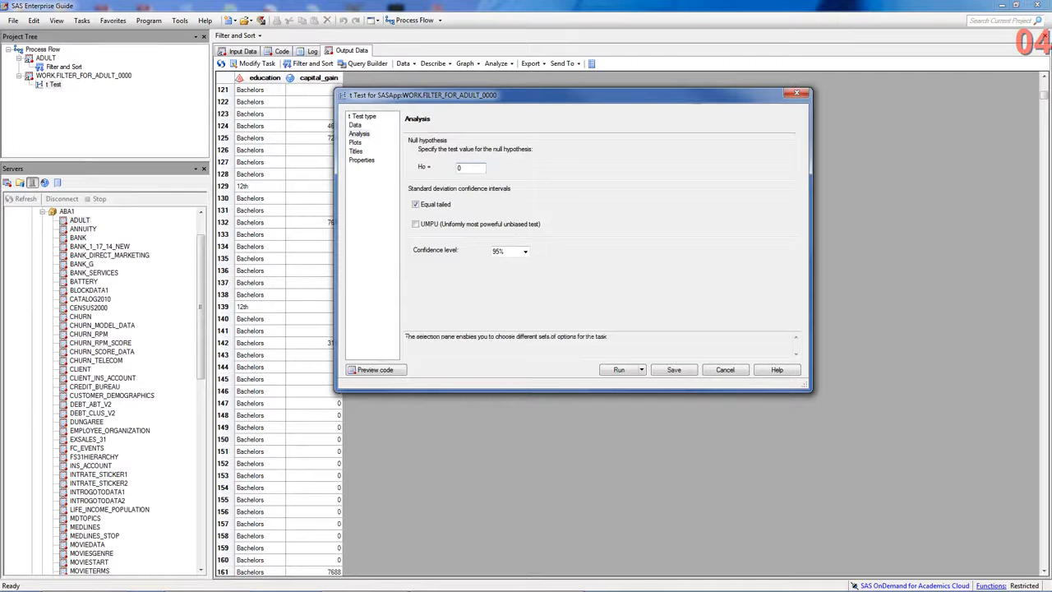
pyautogui.click(362, 117)
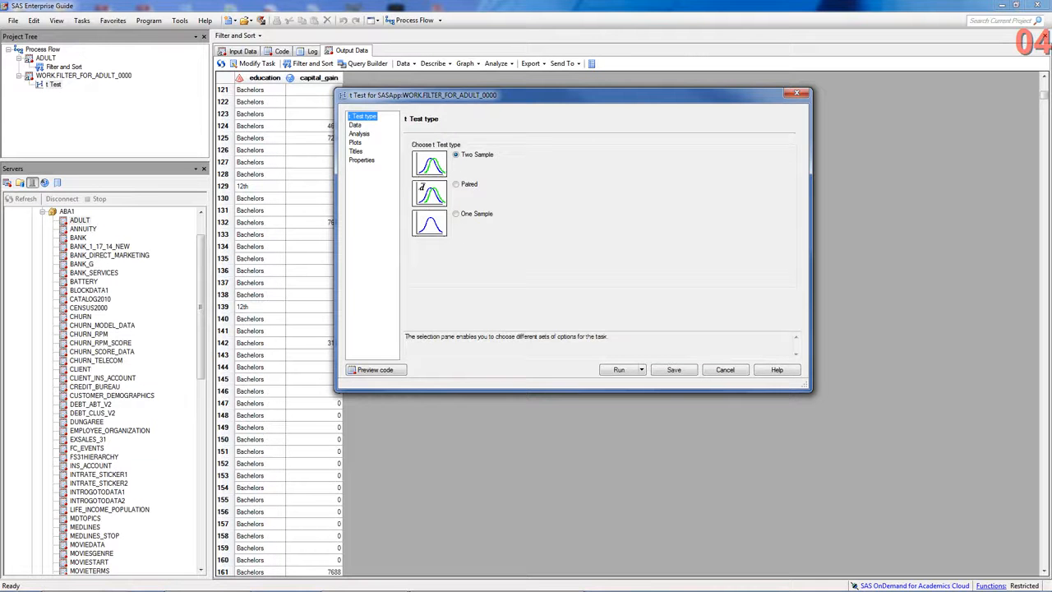
pyautogui.click(359, 134)
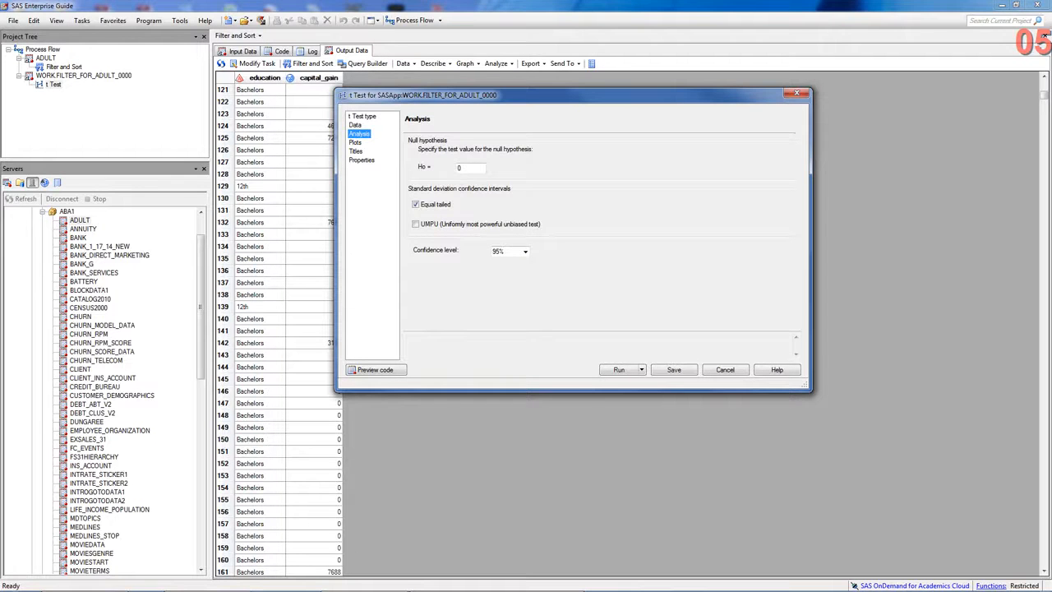
pyautogui.click(355, 142)
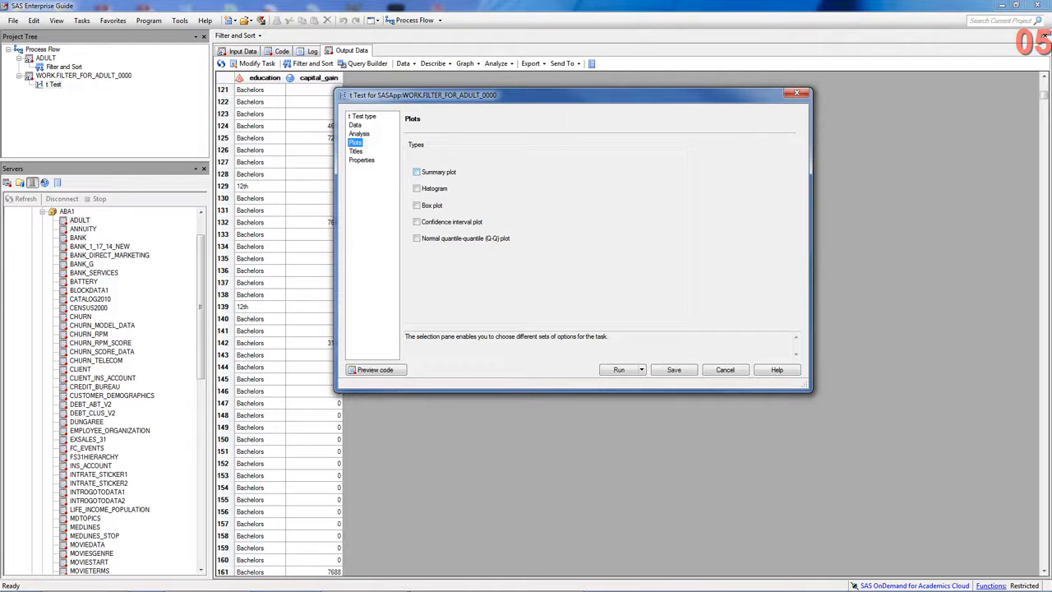
pyautogui.click(355, 151)
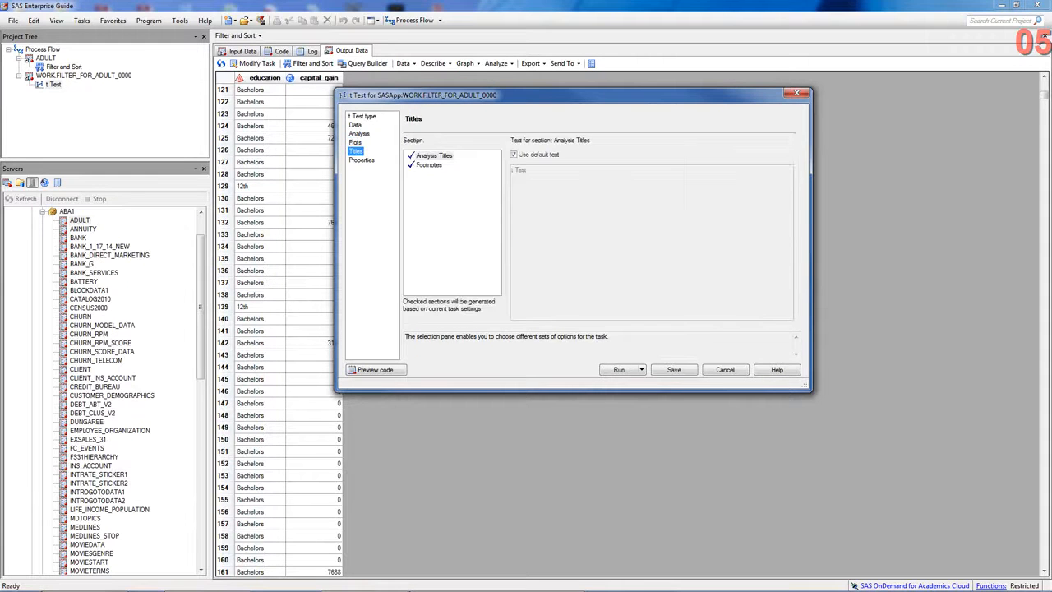
pyautogui.click(361, 160)
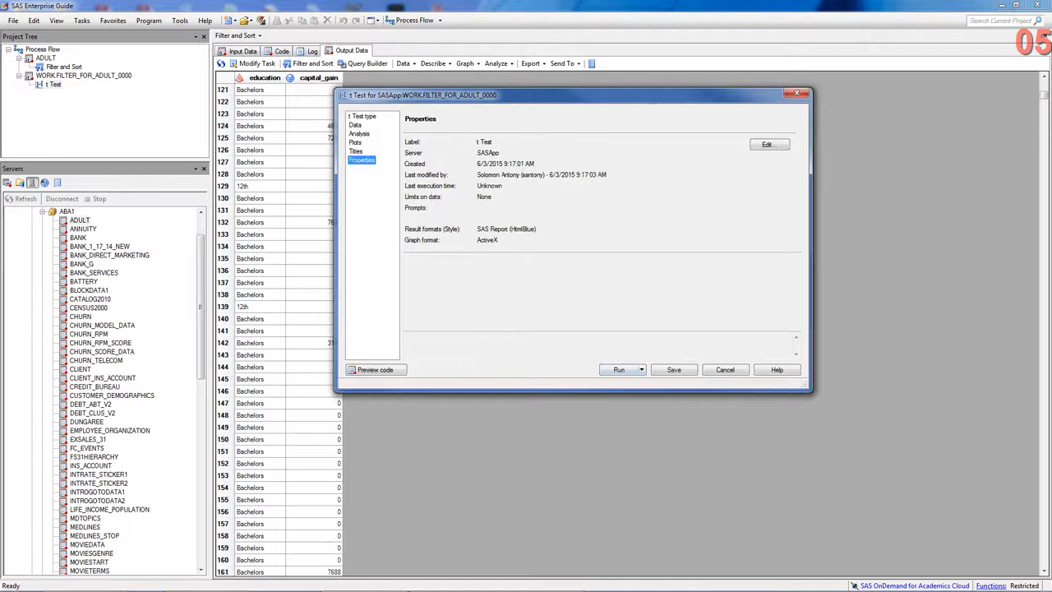
# Preview the generated t Test code, examine the PROC SQL filter and the PROC TTEST CLASS and VAR statements, and close the preview.
pyautogui.click(375, 369)
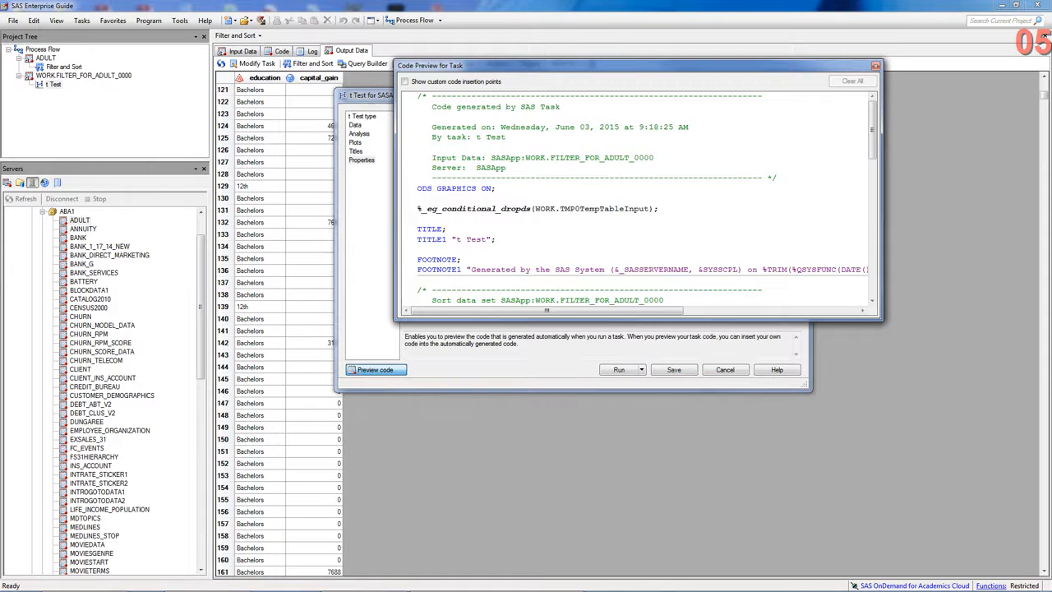
pyautogui.scroll(-3, 874, 301)
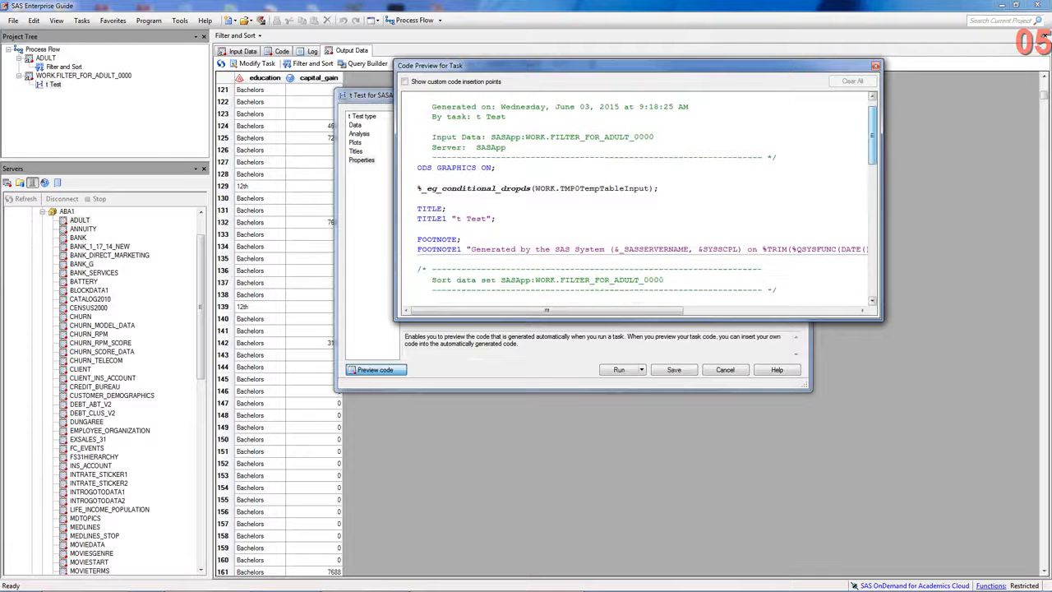
pyautogui.scroll(-3, 641, 202)
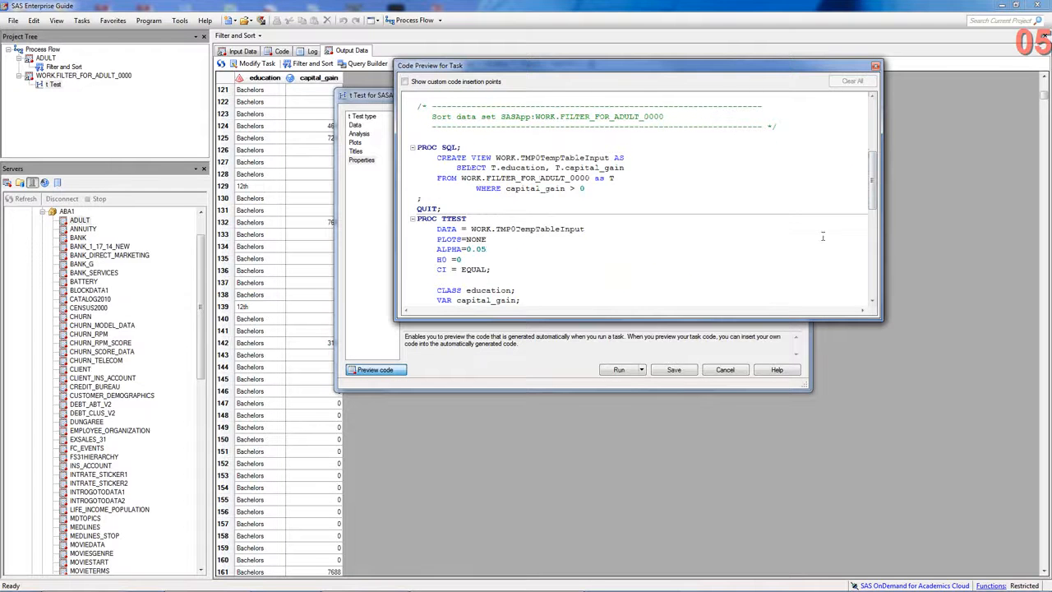
pyautogui.scroll(-2, 871, 189)
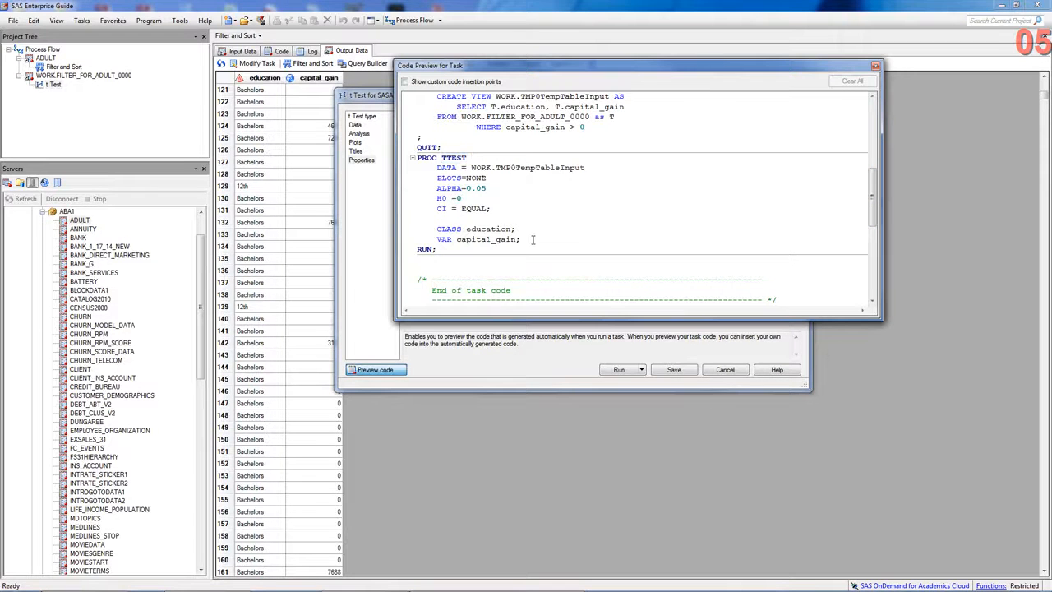
pyautogui.click(417, 219)
pyautogui.moveTo(438, 230); pyautogui.dragTo(520, 229)
pyautogui.moveTo(438, 239); pyautogui.dragTo(528, 239)
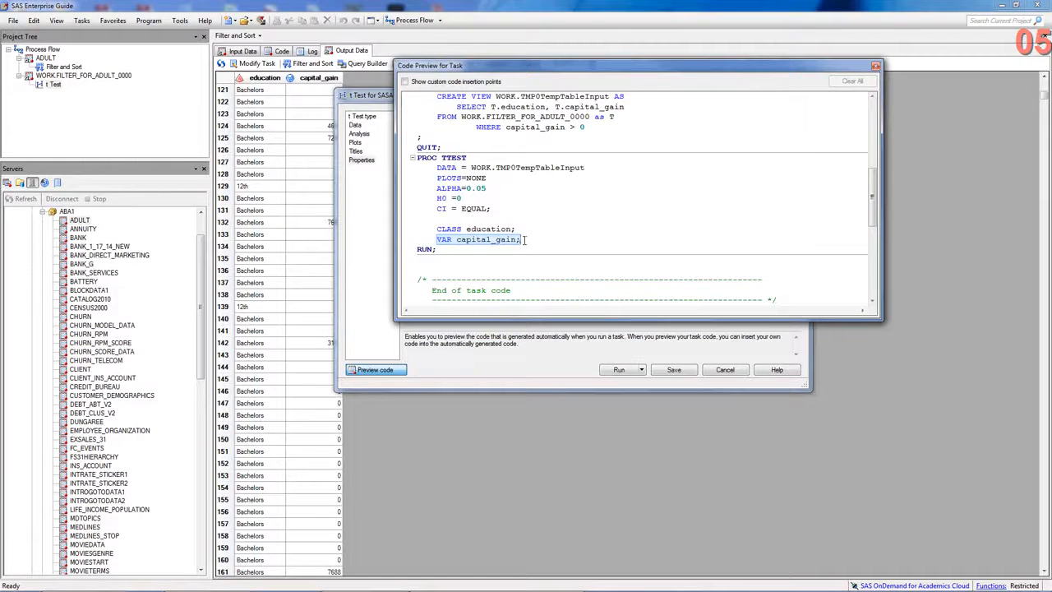
pyautogui.click(496, 239)
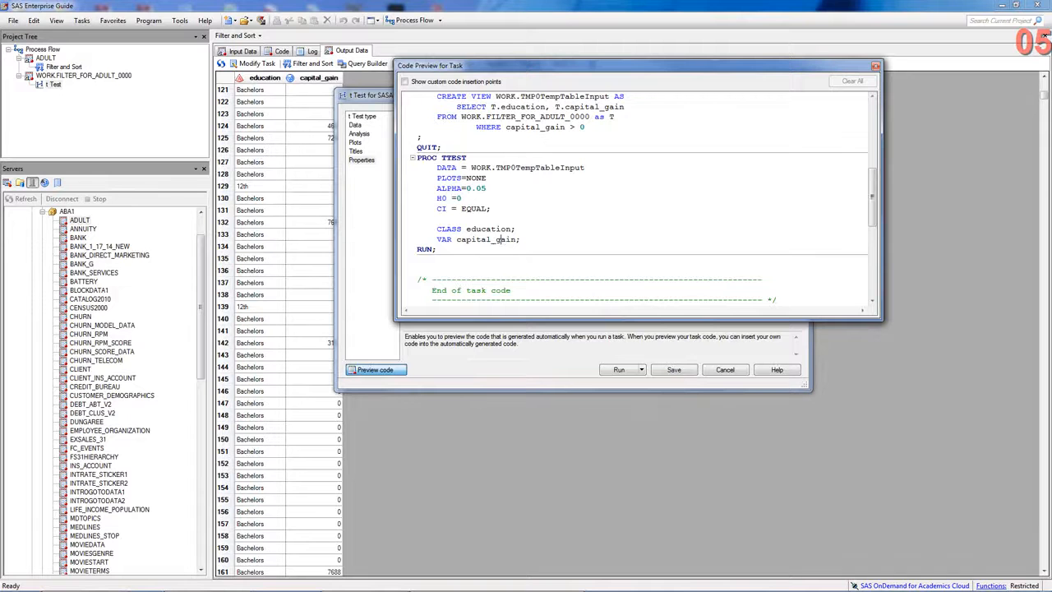
pyautogui.click(875, 65)
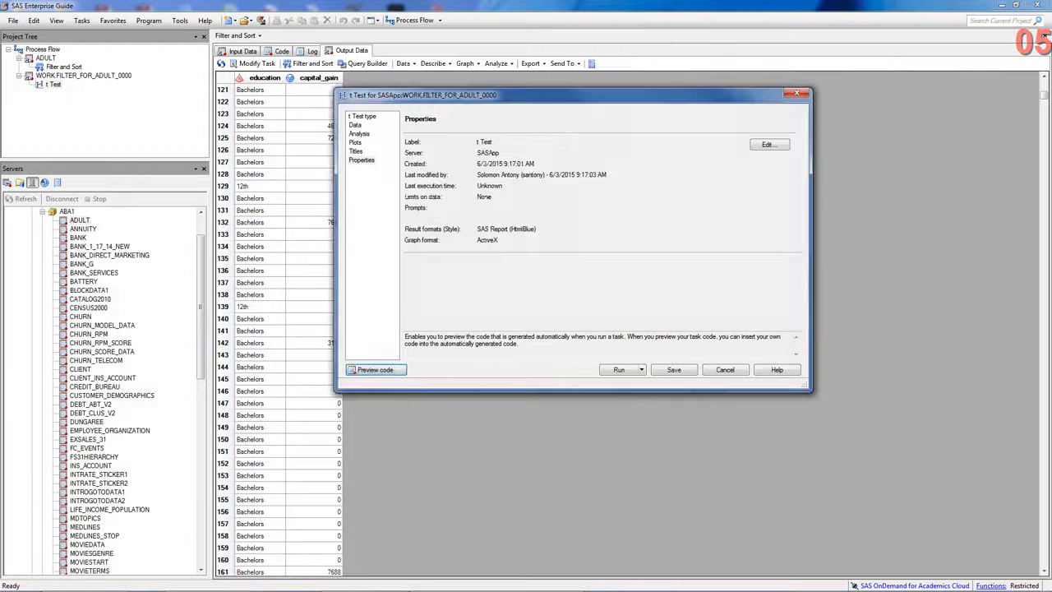
# Run the t Test and select the Equality of Variances table in the results.
pyautogui.click(619, 369)
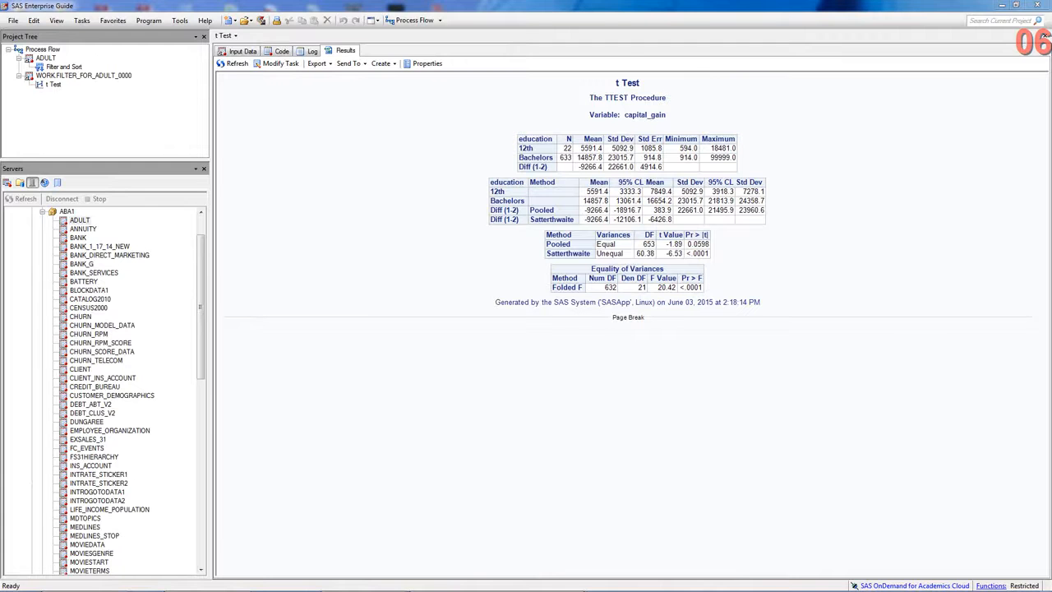
pyautogui.click(645, 281)
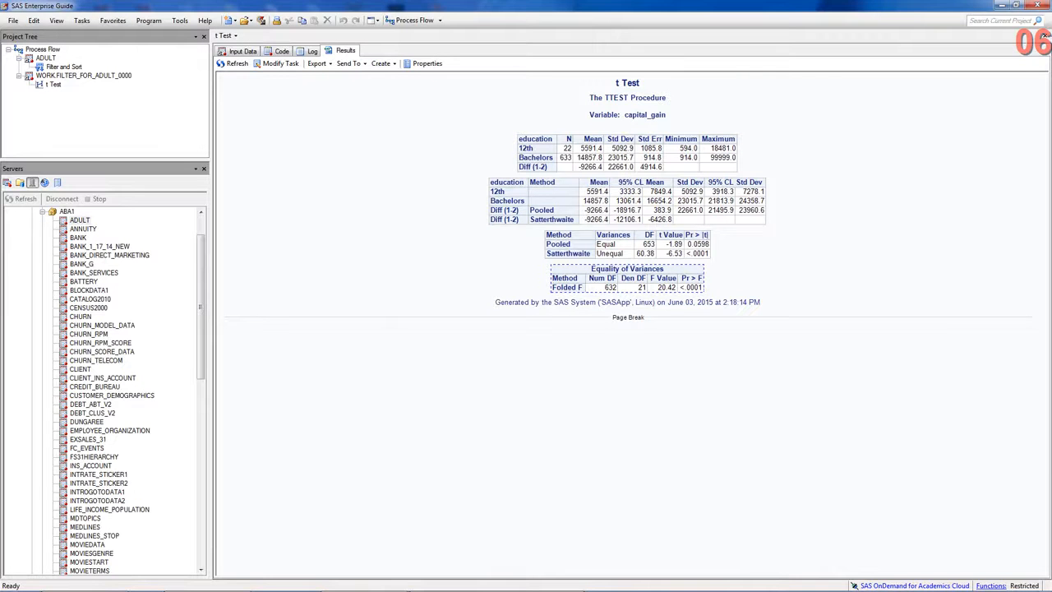